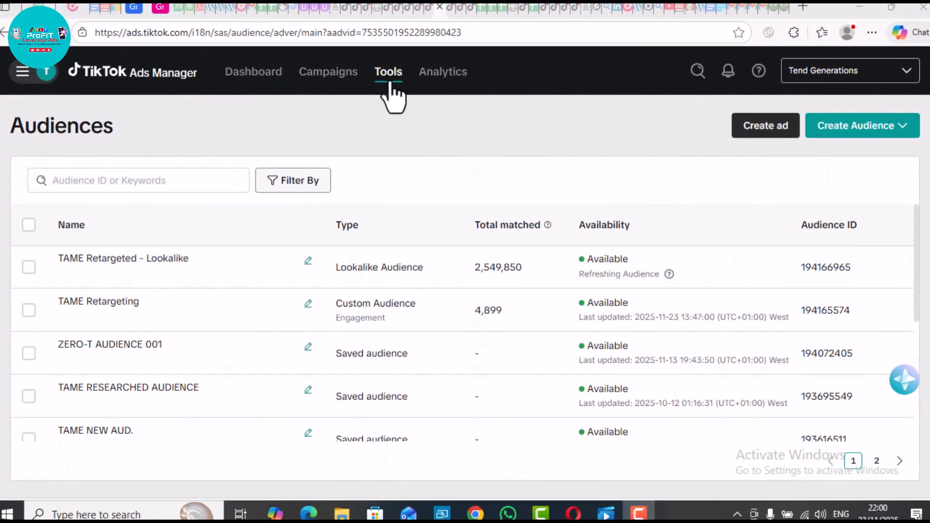
# Step: Compare the total matched sizes of the TAME Retargeting and TAME Retargeted - Lookalike audiences
pyautogui.moveTo(385, 78)
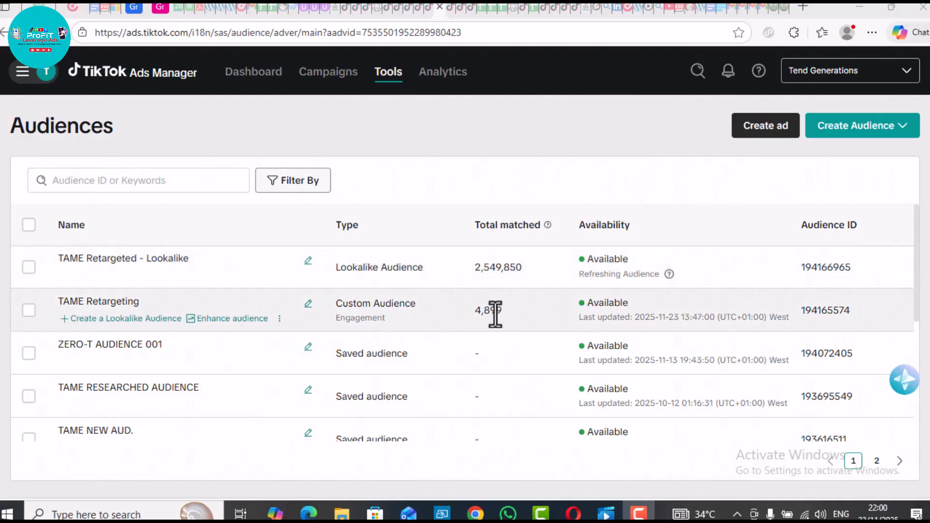
pyautogui.doubleClick(489, 311)
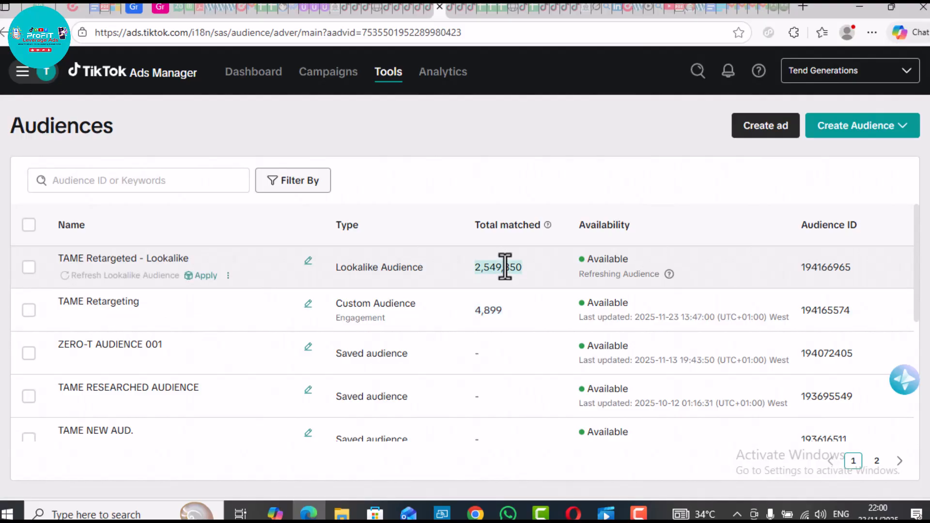
pyautogui.click(491, 306)
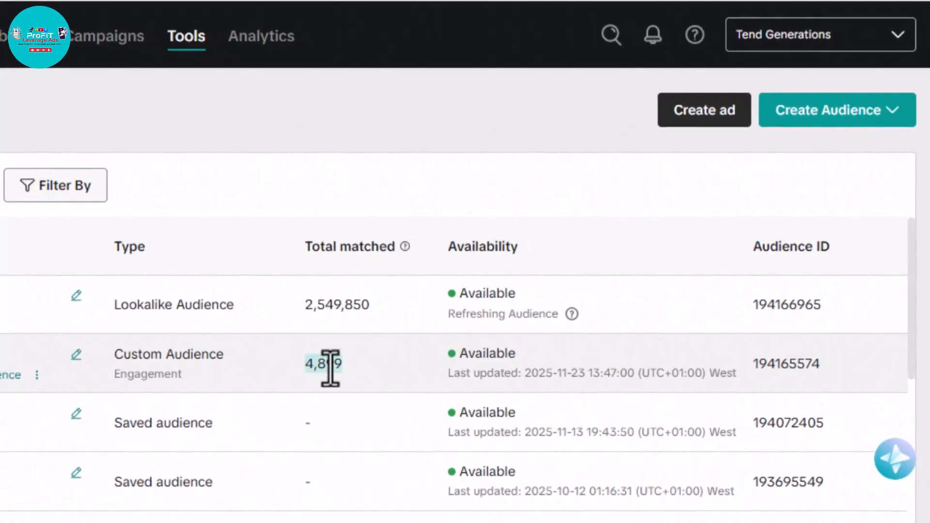
pyautogui.doubleClick(374, 347)
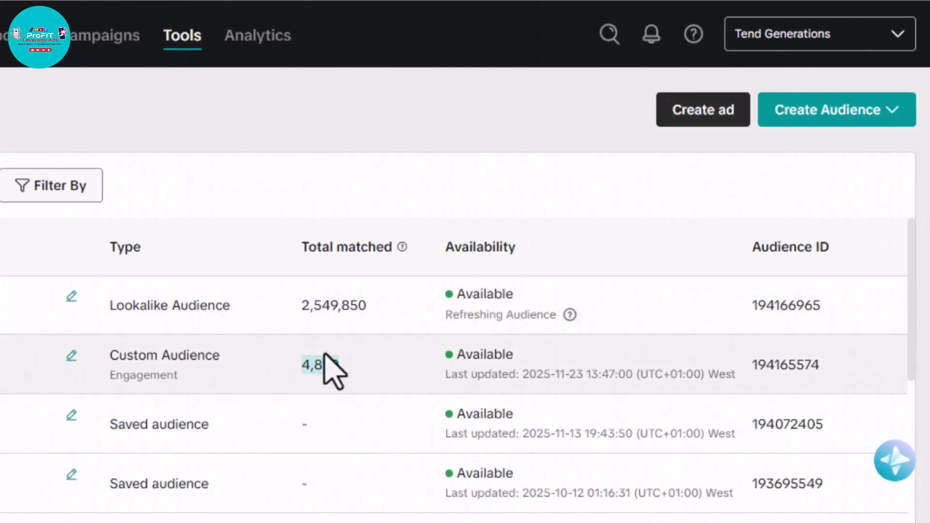
pyautogui.doubleClick(304, 310)
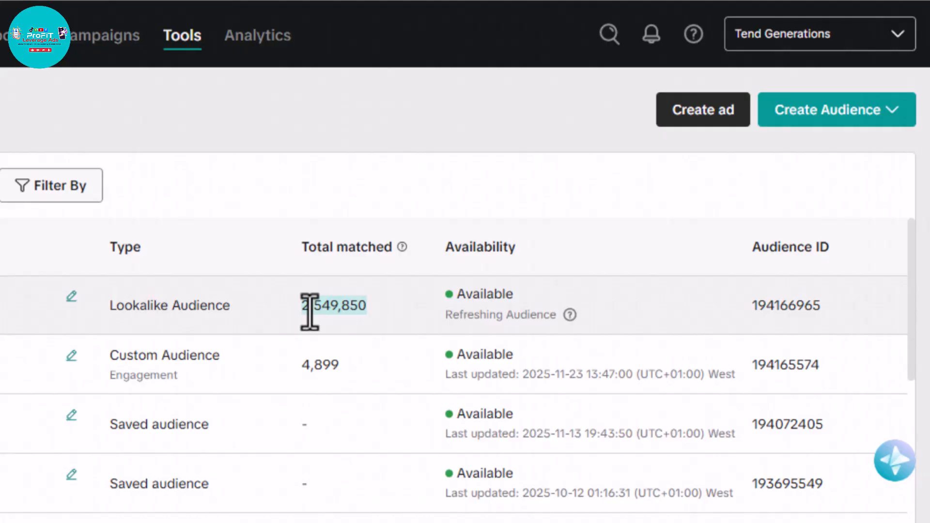
pyautogui.click(642, 184)
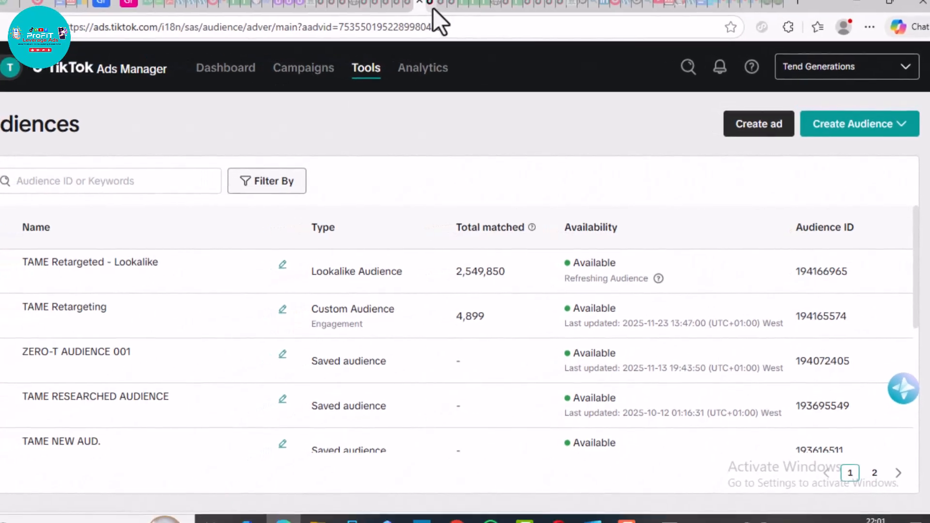
# Step: Switch to the campaign list and start creating a new campaign
pyautogui.click(452, 7)
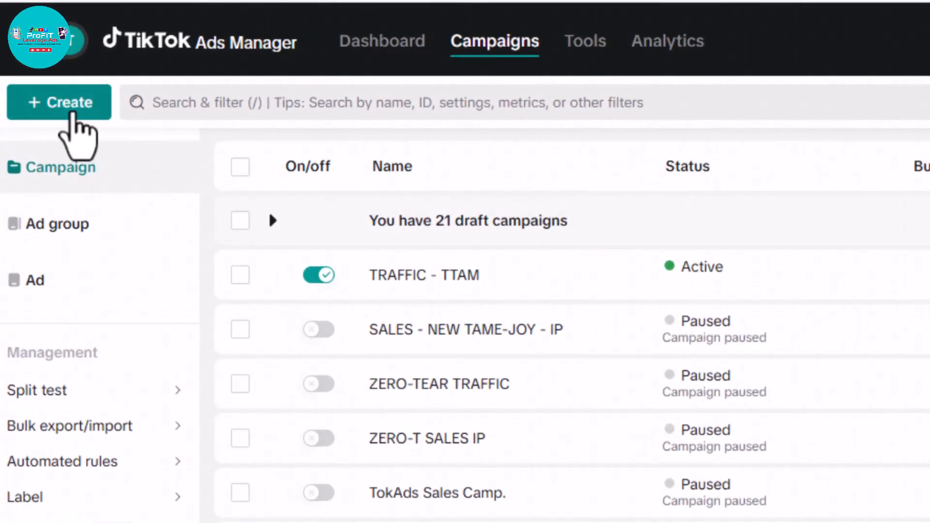
pyautogui.click(72, 113)
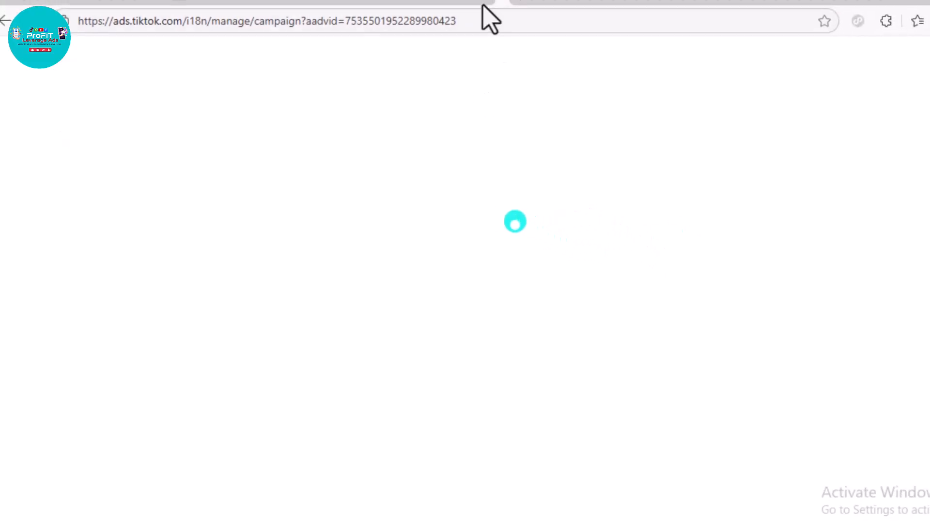
pyautogui.click(432, 1)
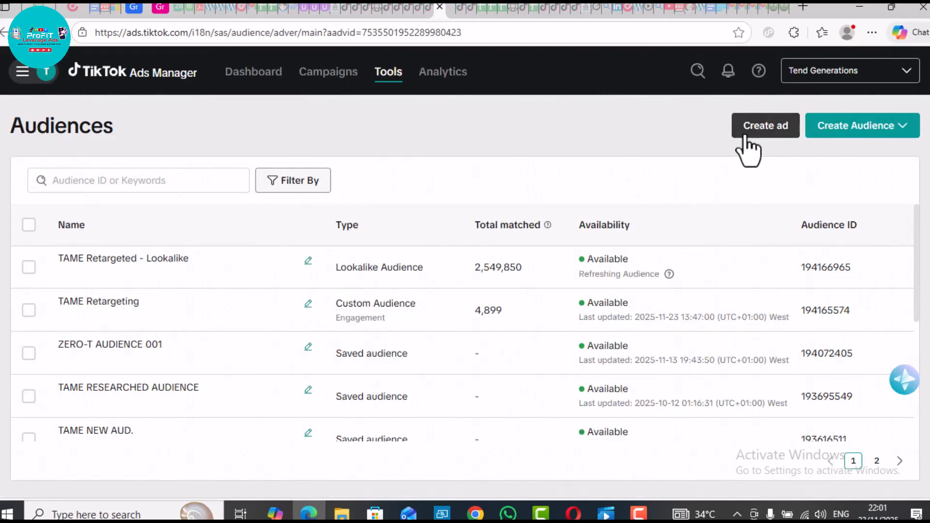
pyautogui.click(452, 7)
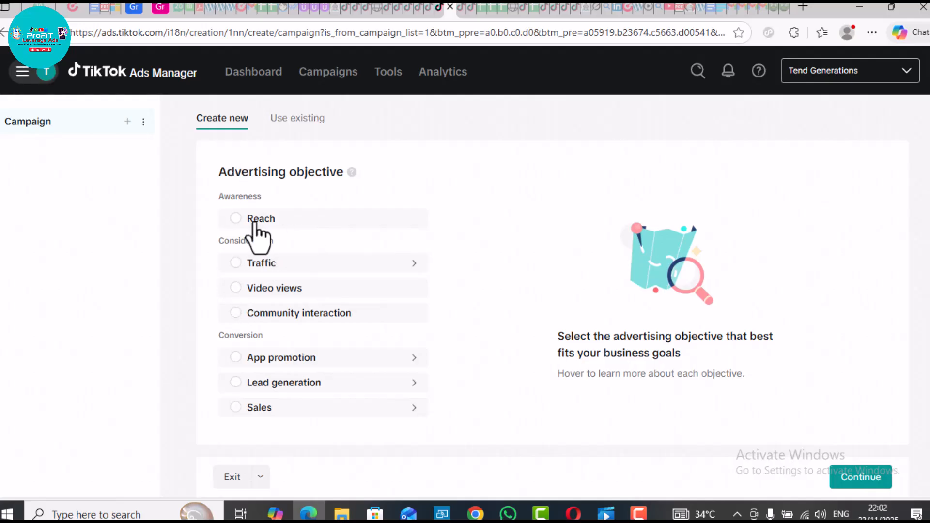
# Step: Choose the Sales advertising objective with Website as the destination and Manual campaign as the campaign type
pyautogui.moveTo(253, 222)
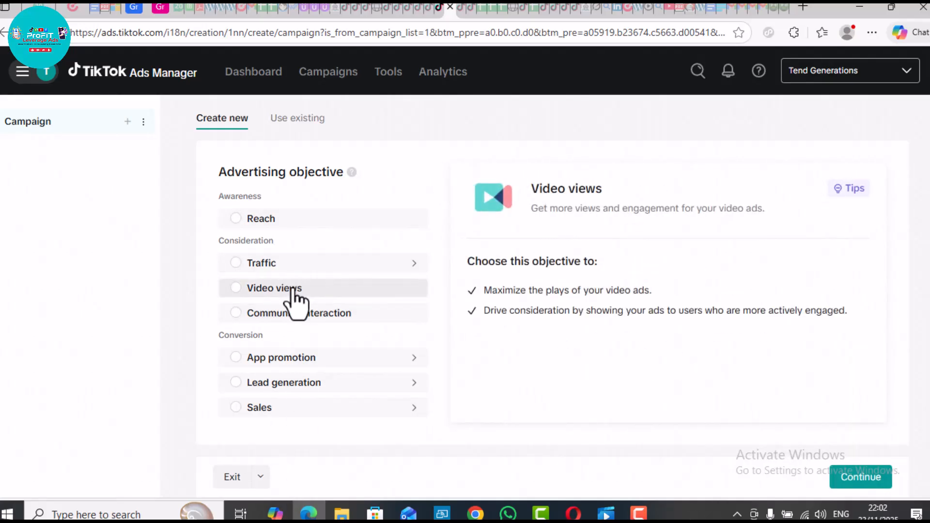
pyautogui.click(252, 409)
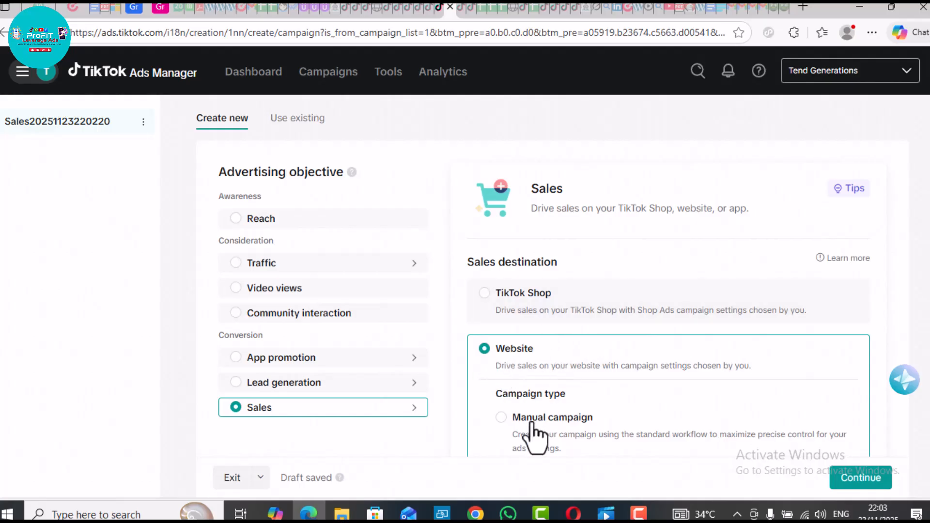
pyautogui.click(502, 417)
# Step: Name the campaign "TAME - CUSTOM-LOOKALIKE", copy that name, and continue to the ad group settings
pyautogui.scroll(-5, 519, 436)
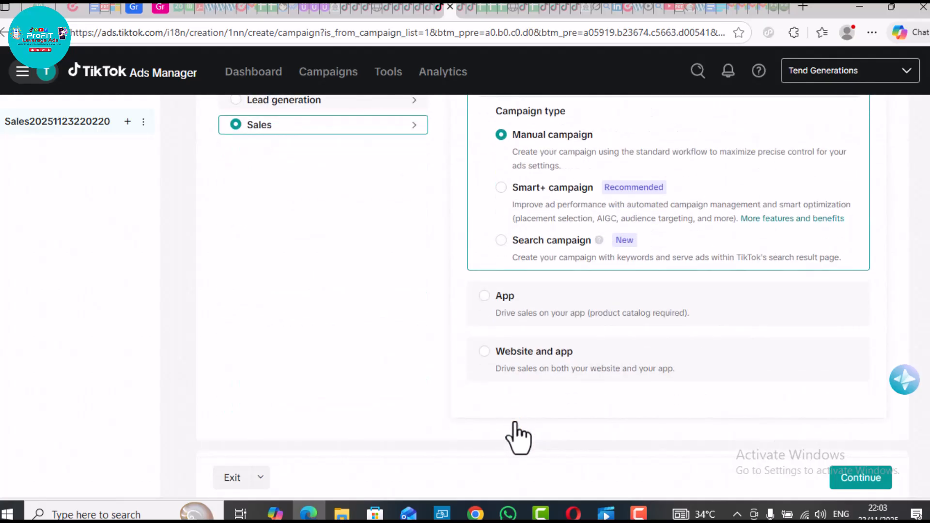
pyautogui.scroll(-4, 440, 299)
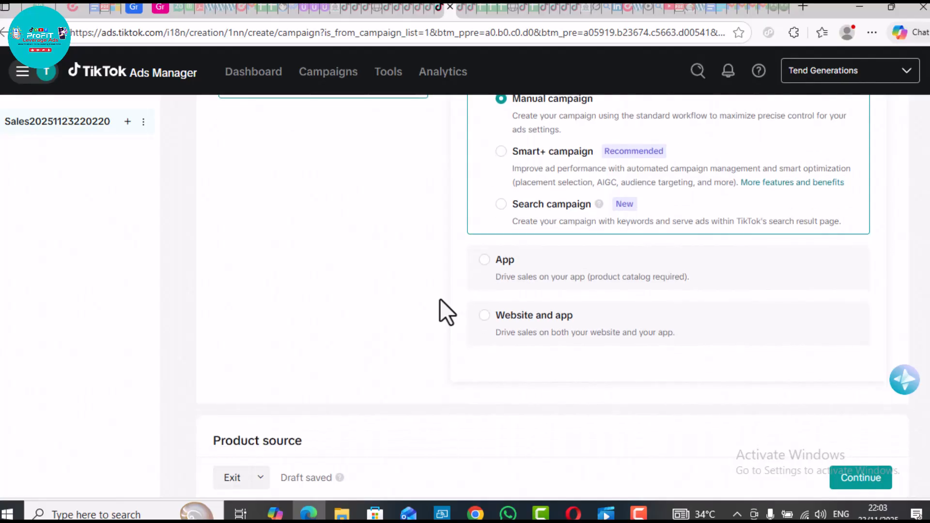
pyautogui.scroll(-3, 440, 299)
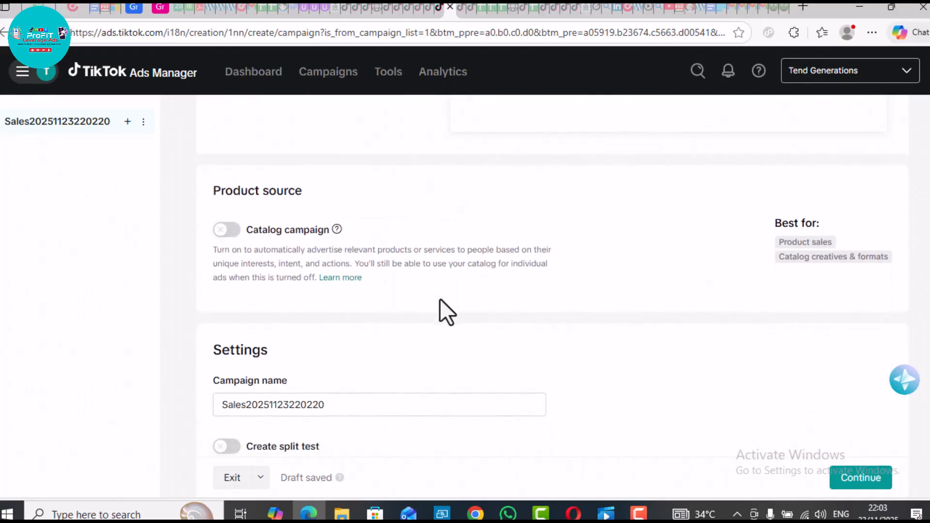
pyautogui.doubleClick(244, 322)
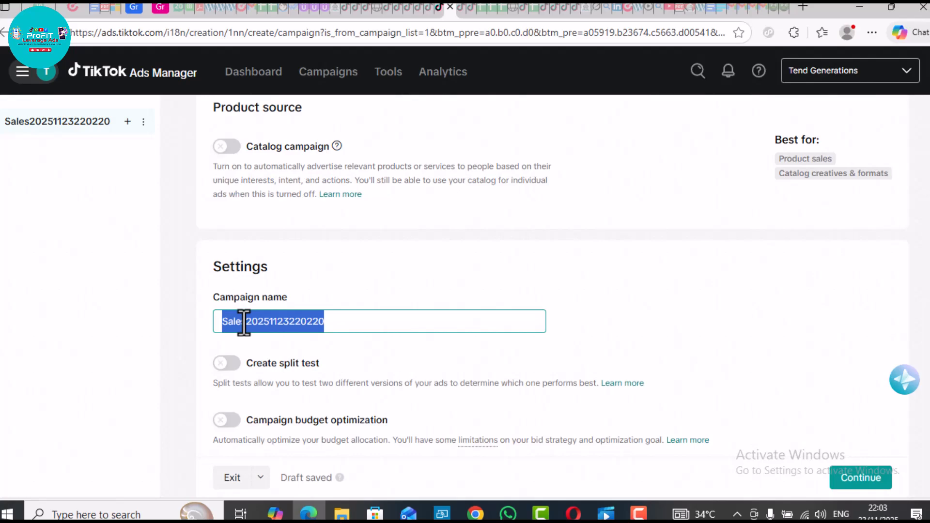
pyautogui.write('TAME - CUSTOM-LOOKALIKE')
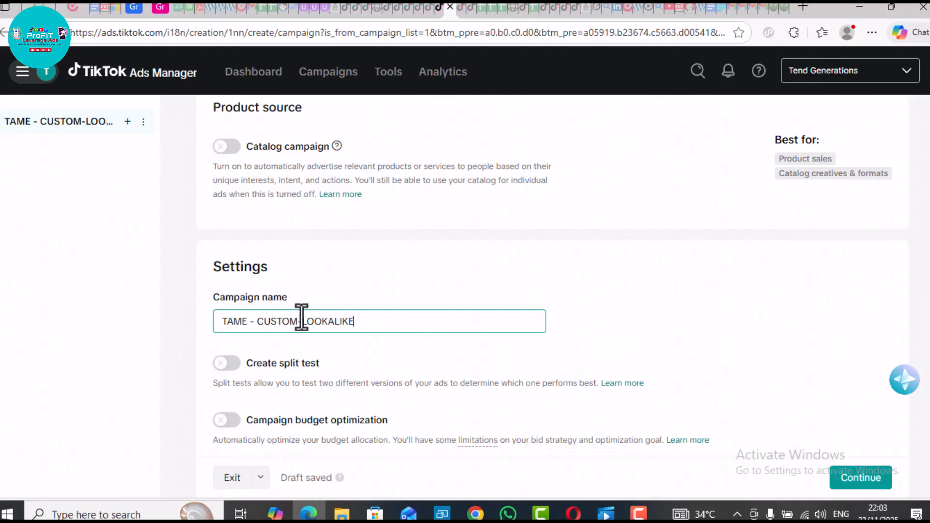
pyautogui.hotkey('ctrl', 'a')
pyautogui.hotkey('ctrl', 'c')
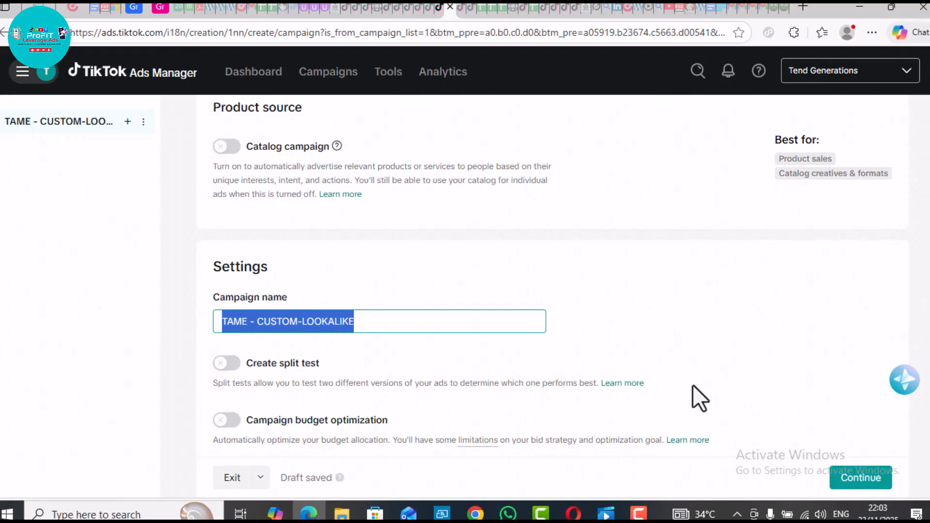
pyautogui.click(667, 291)
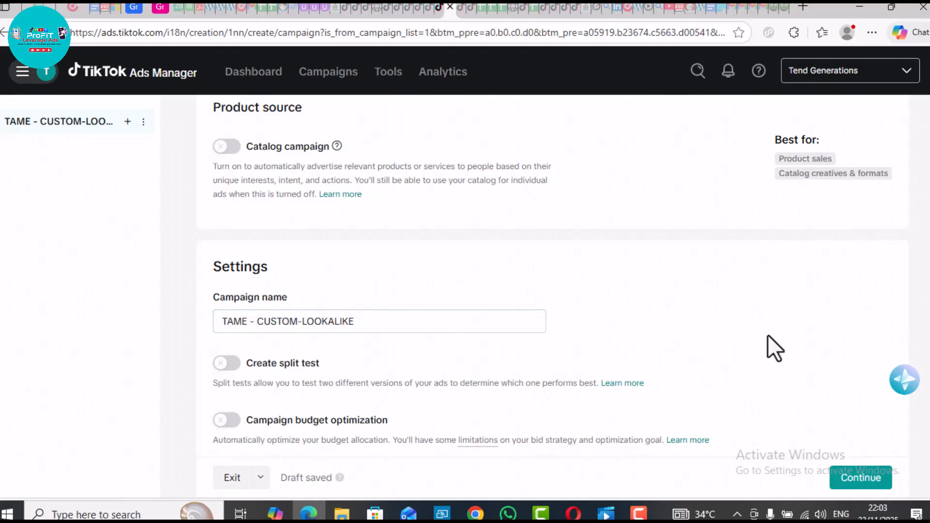
pyautogui.click(861, 479)
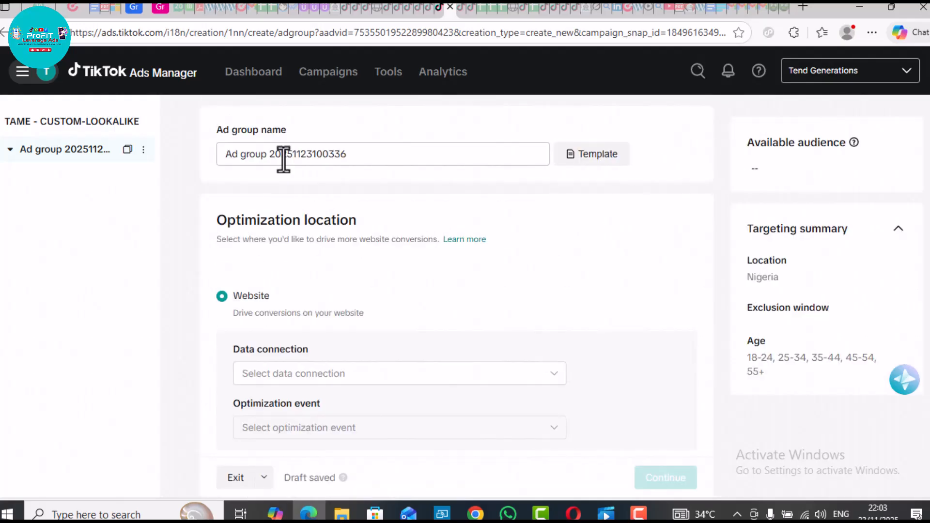
# Step: Replace the ad group name with the copied campaign name, "TAME - CUSTOM-LOOKALIKE"
pyautogui.click(283, 154)
pyautogui.hotkey('ctrl', 'a')
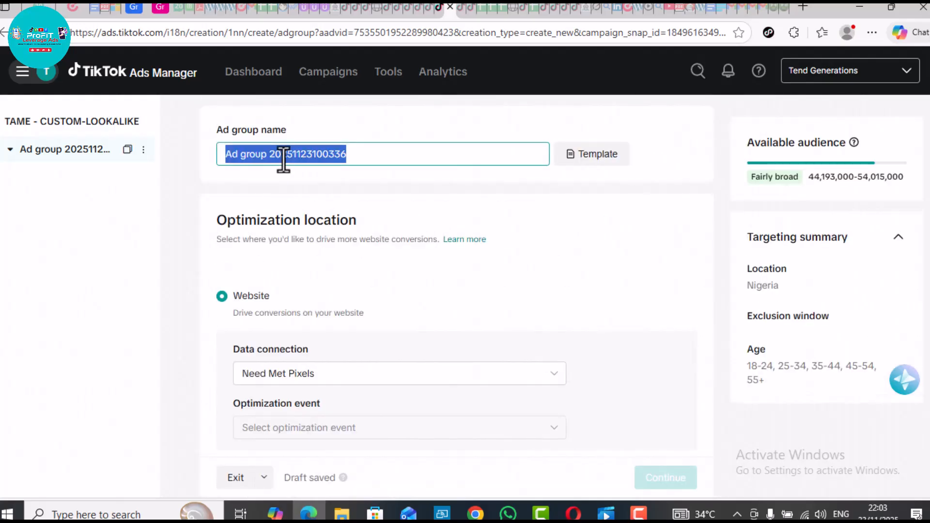
pyautogui.hotkey('ctrl', 'v')
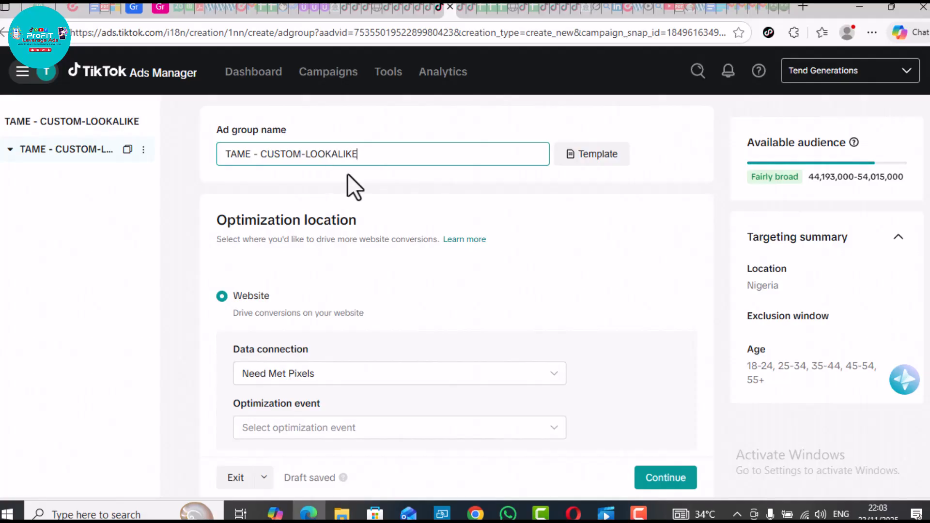
pyautogui.click(371, 177)
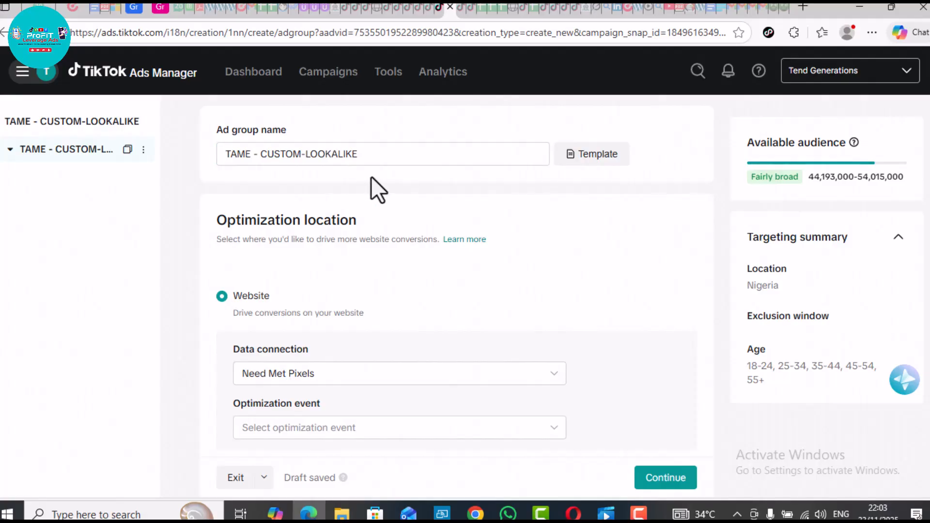
# Step: Check the website optimization events, and set the ad group's optimization location to TikTok Instant Page
pyautogui.scroll(-3, 371, 177)
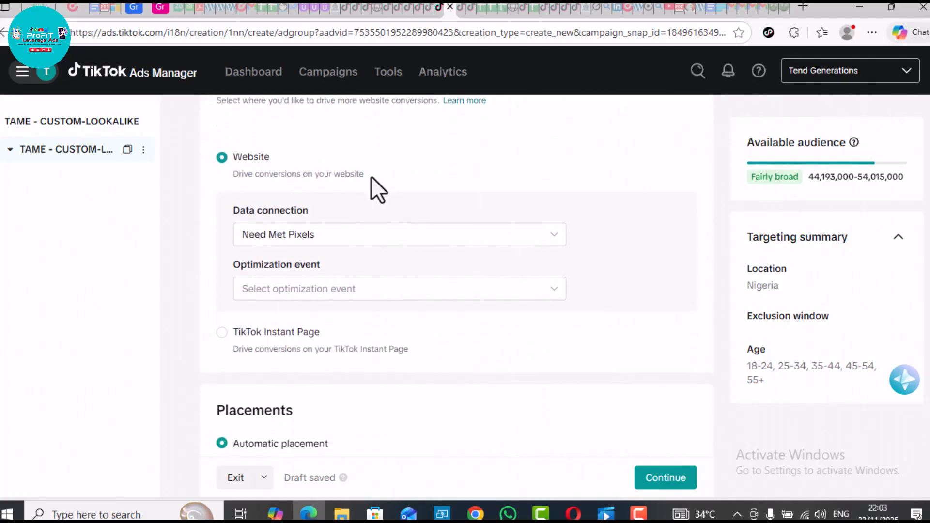
pyautogui.scroll(1, 371, 178)
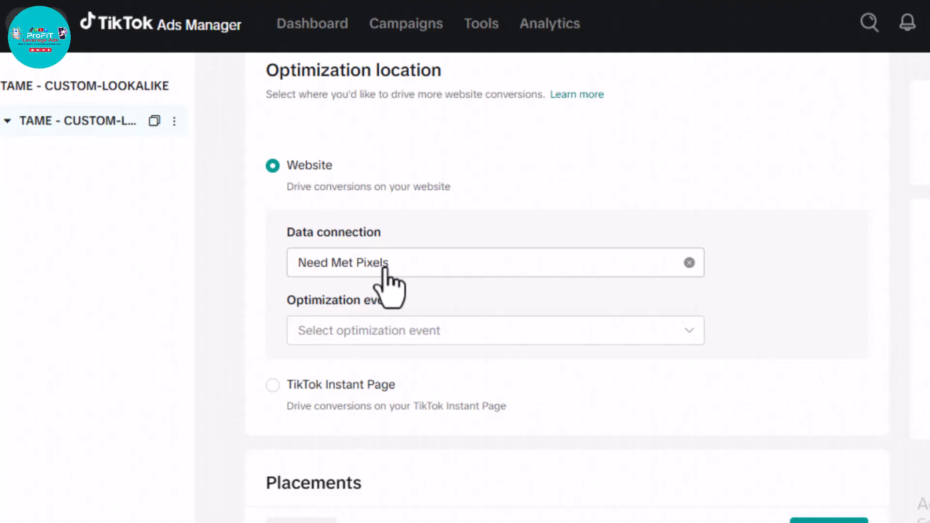
pyautogui.click(371, 336)
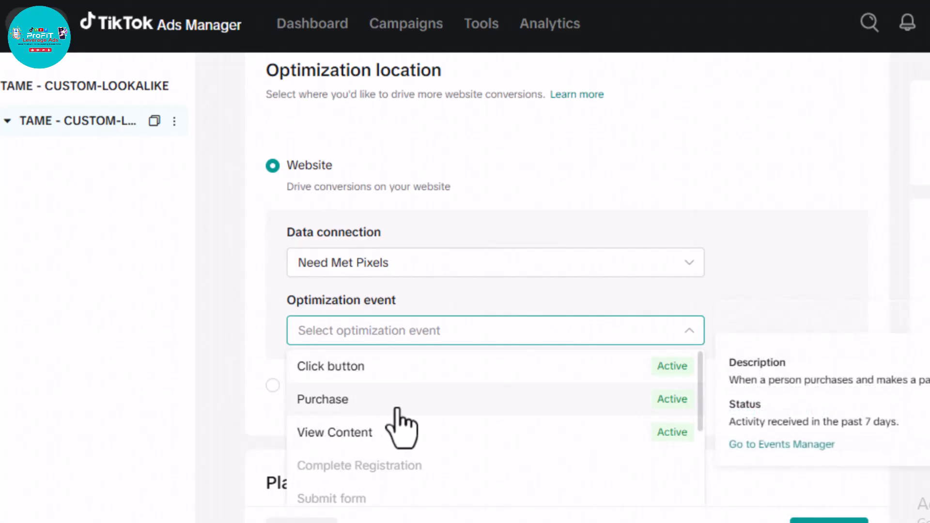
pyautogui.click(267, 322)
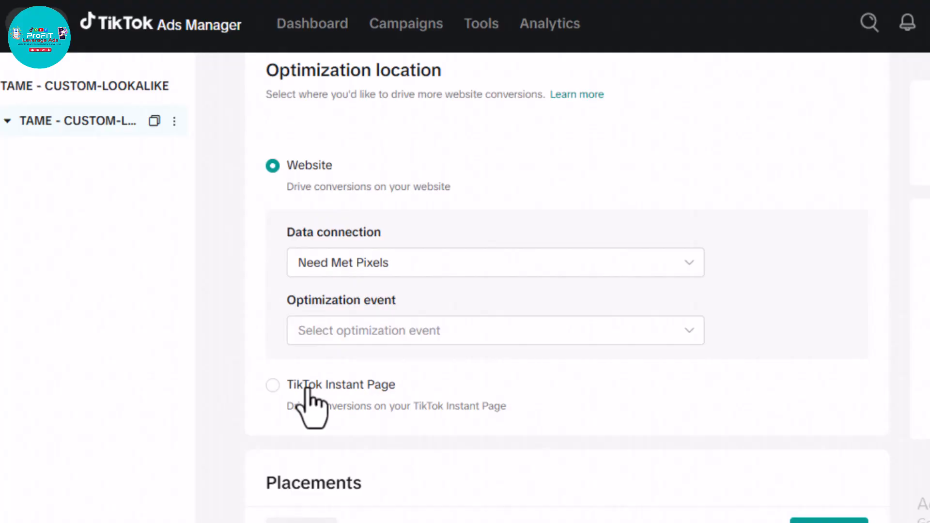
pyautogui.click(310, 406)
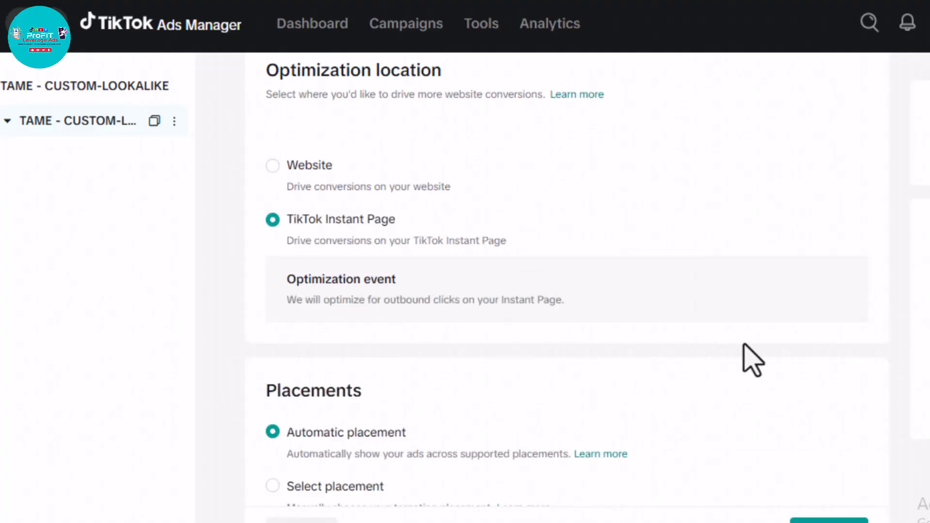
# Step: Set placements to manual selection and exclude Global App Bundle and Pangle, keeping only TikTok
pyautogui.scroll(-5, 752, 361)
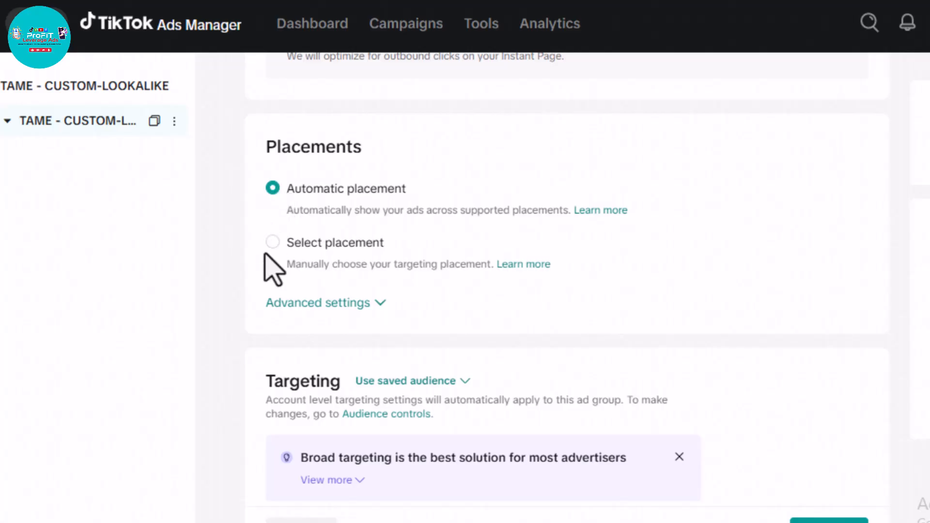
pyautogui.click(273, 242)
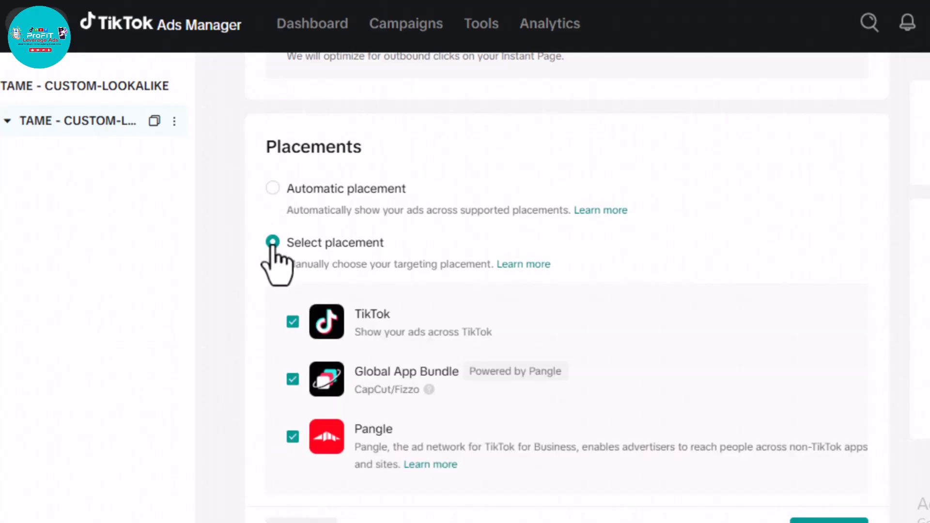
pyautogui.click(292, 379)
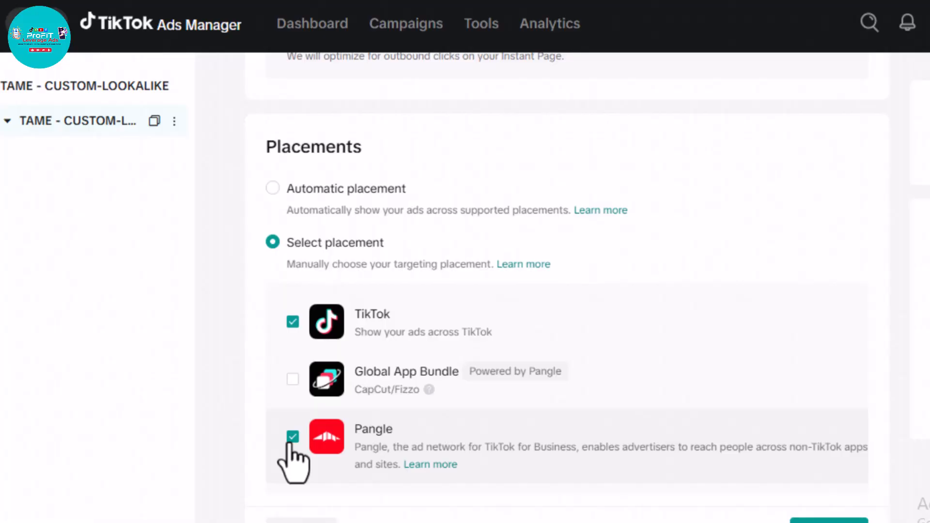
pyautogui.click(293, 439)
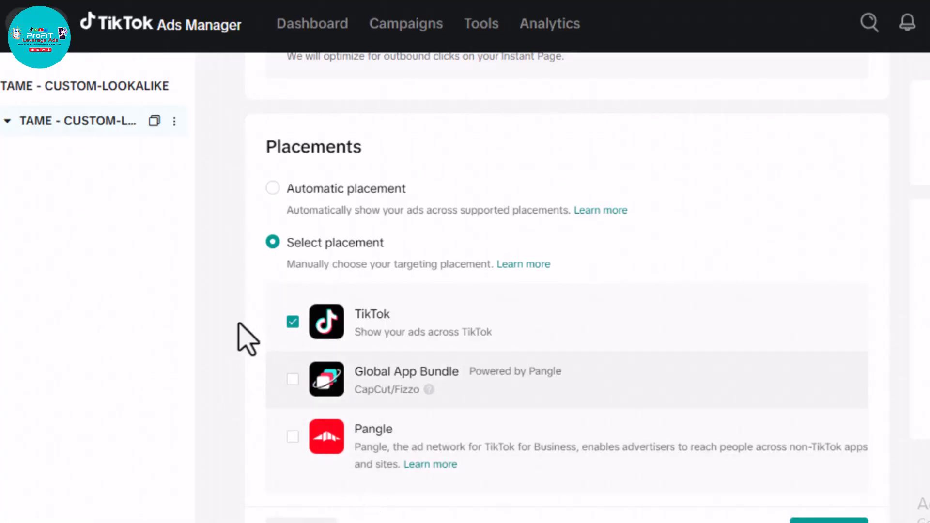
# Step: Review the advanced placement settings for user comments, video download and video sharing, and collapse them again
pyautogui.scroll(-4, 270, 358)
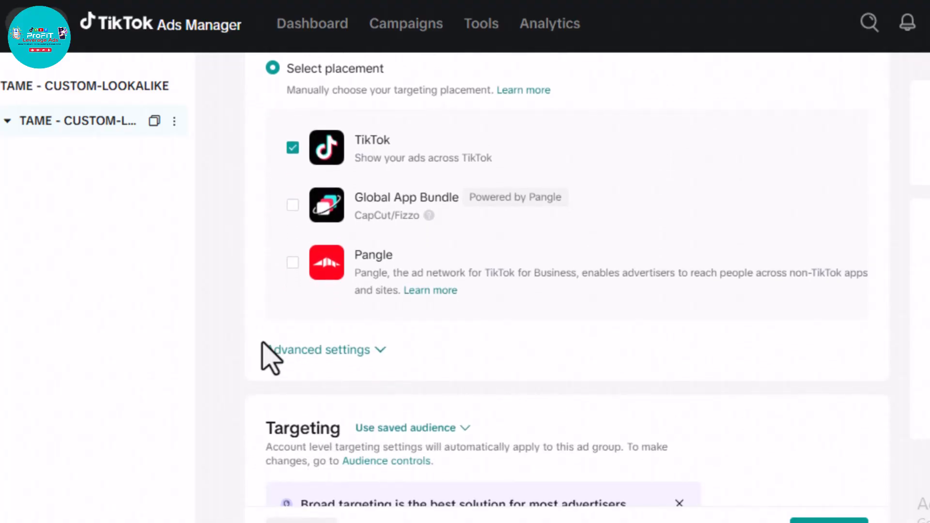
pyautogui.scroll(-3, 270, 358)
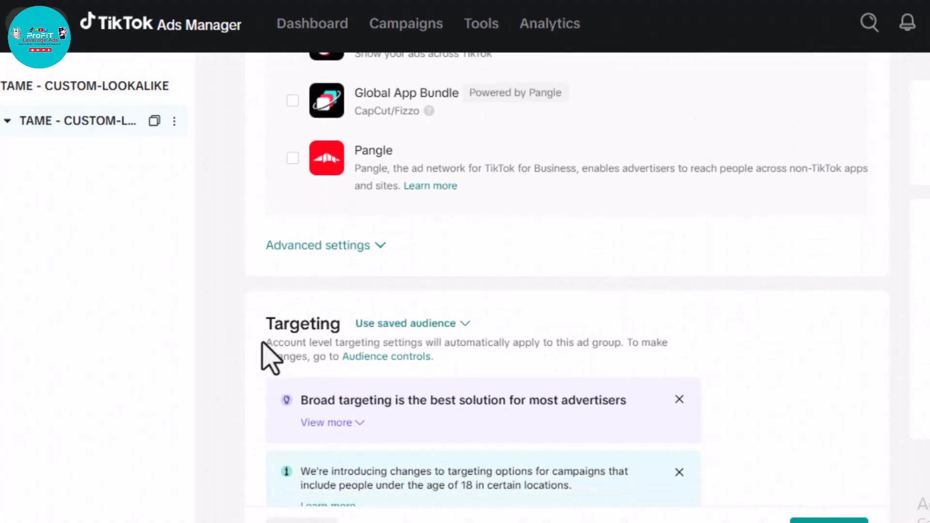
pyautogui.scroll(-1, 264, 343)
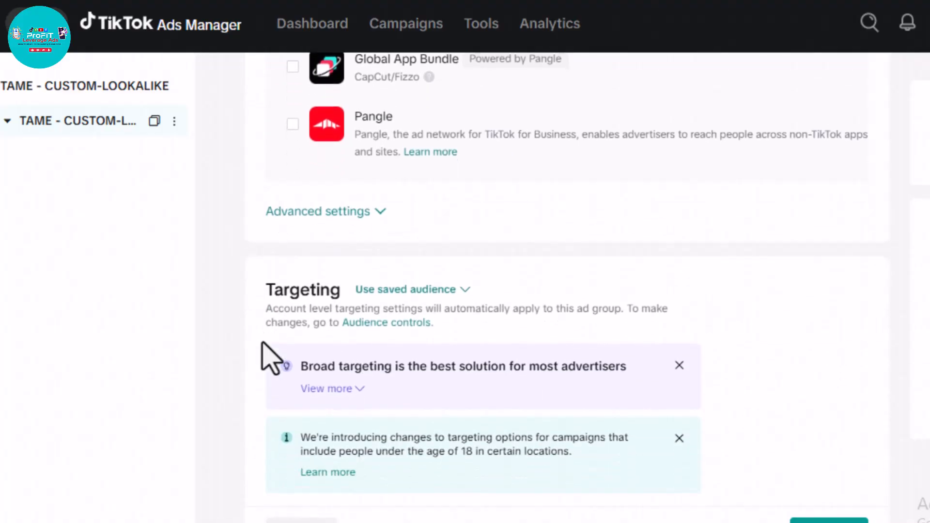
pyautogui.click(386, 211)
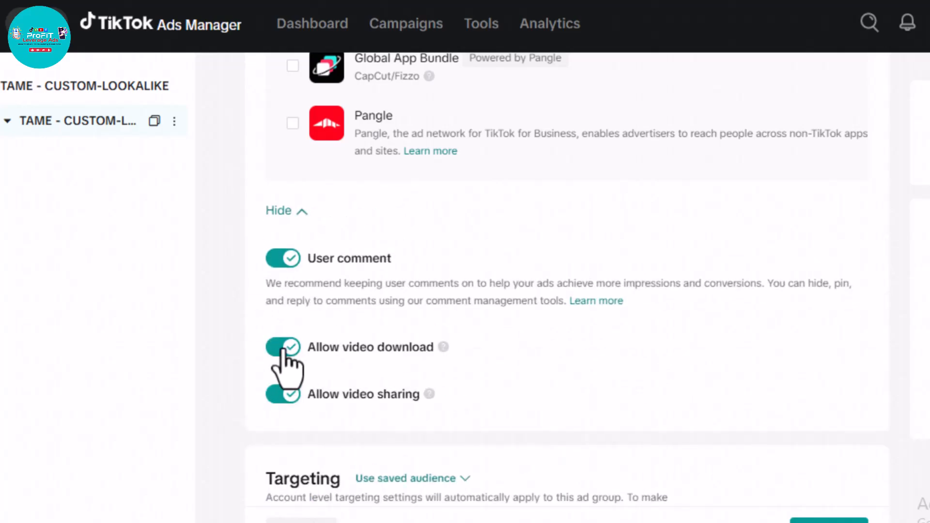
pyautogui.click(281, 211)
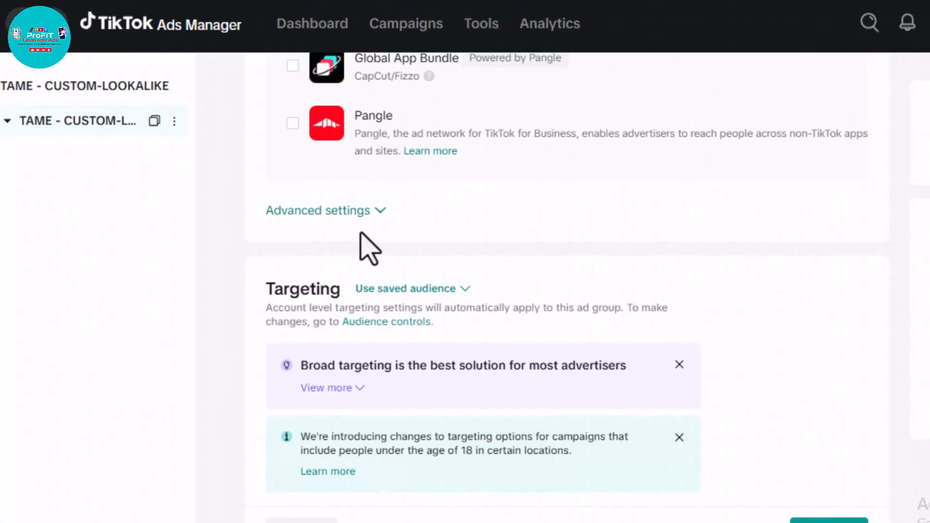
# Step: Set the ad group's demographic language targeting to English
pyautogui.scroll(-5, 370, 264)
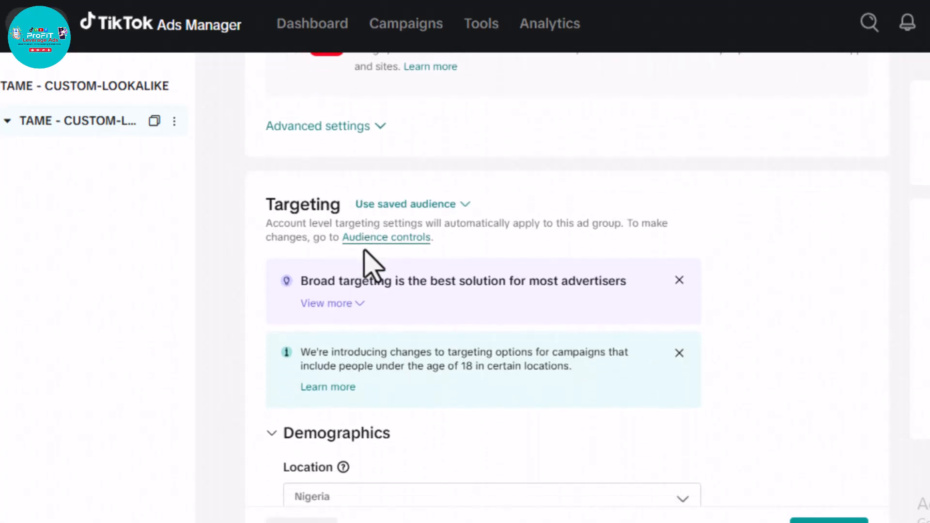
pyautogui.scroll(-3, 366, 259)
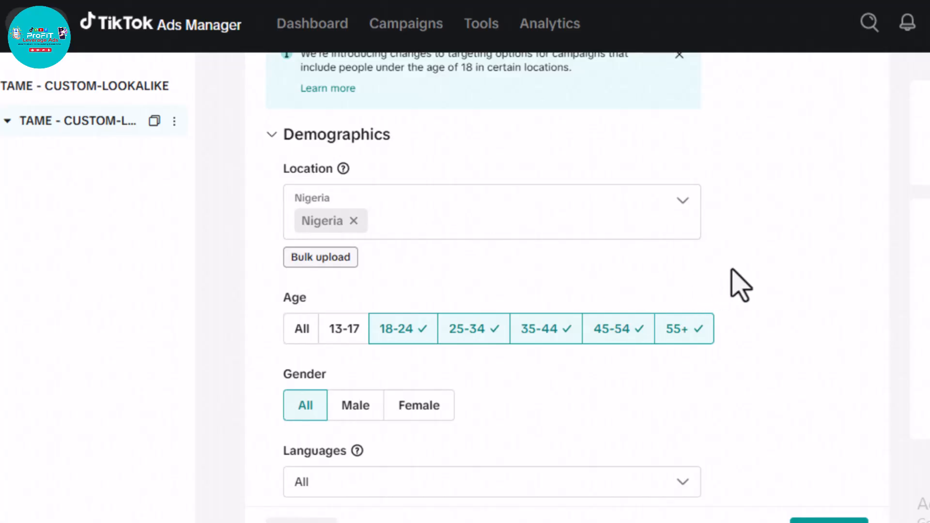
pyautogui.scroll(-2, 741, 283)
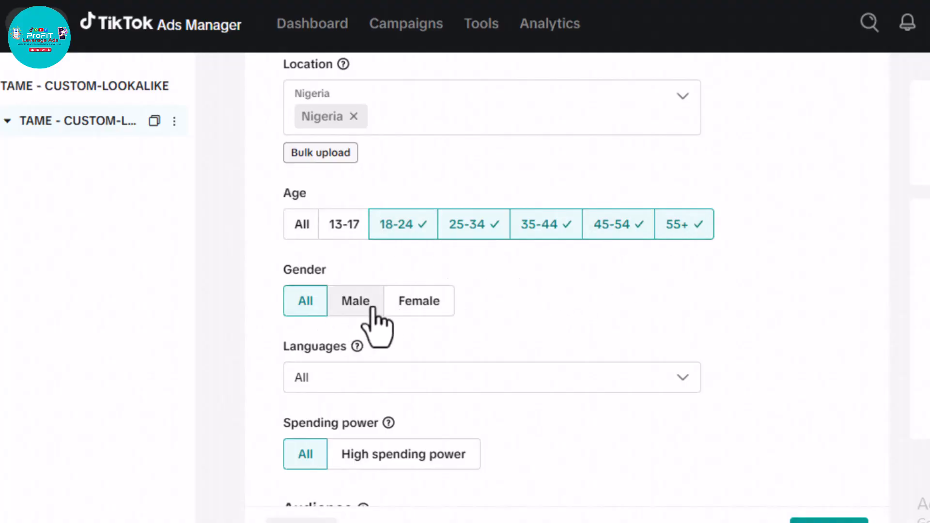
pyautogui.scroll(-4, 538, 334)
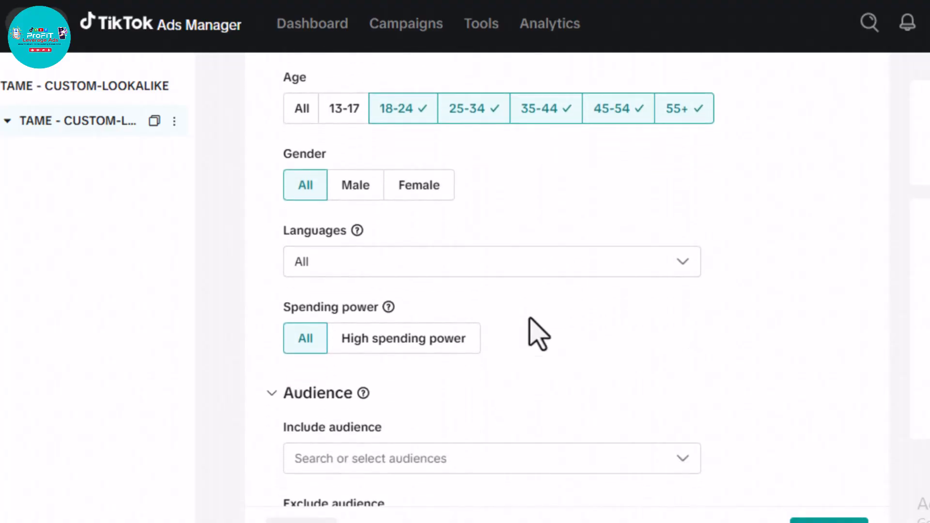
pyautogui.scroll(-2, 537, 334)
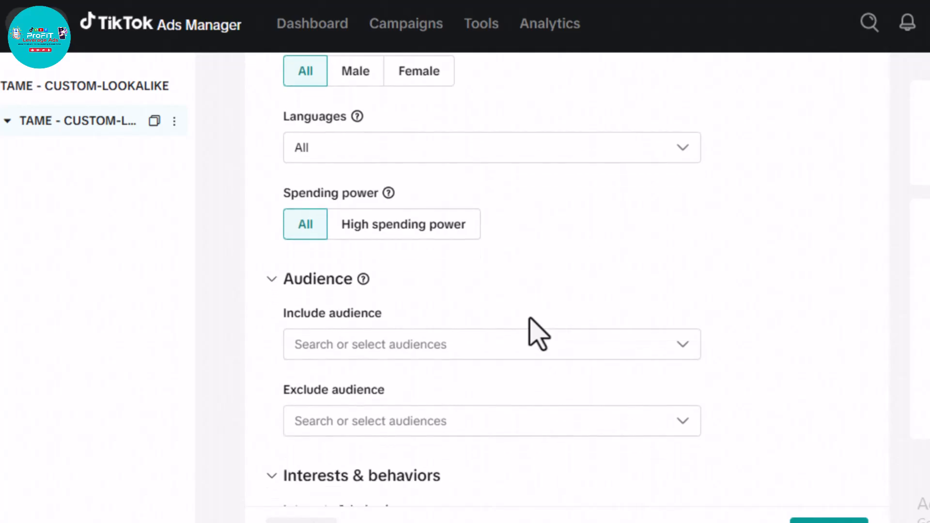
pyautogui.click(339, 140)
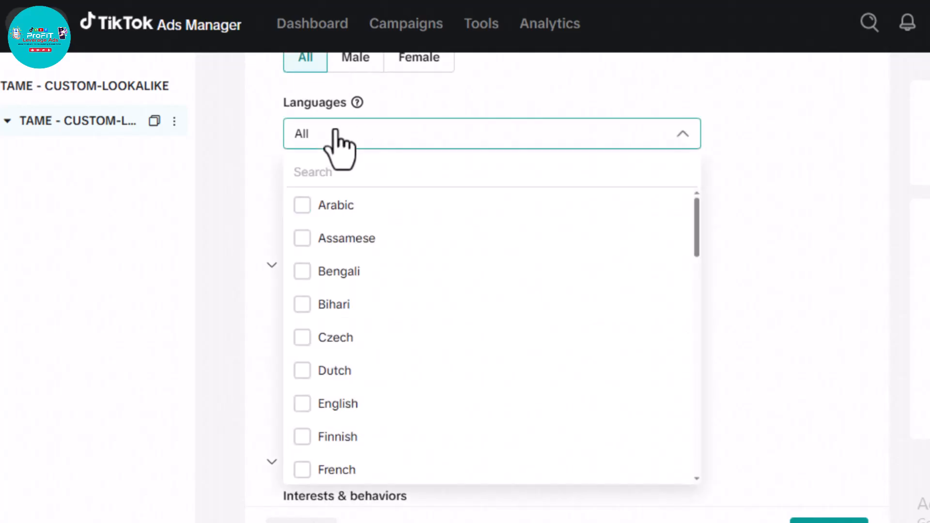
pyautogui.click(349, 406)
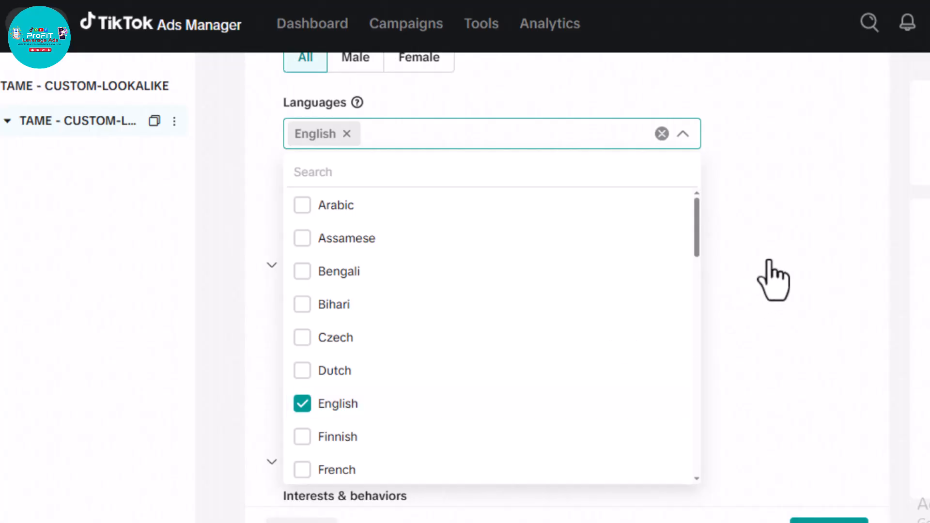
pyautogui.click(774, 280)
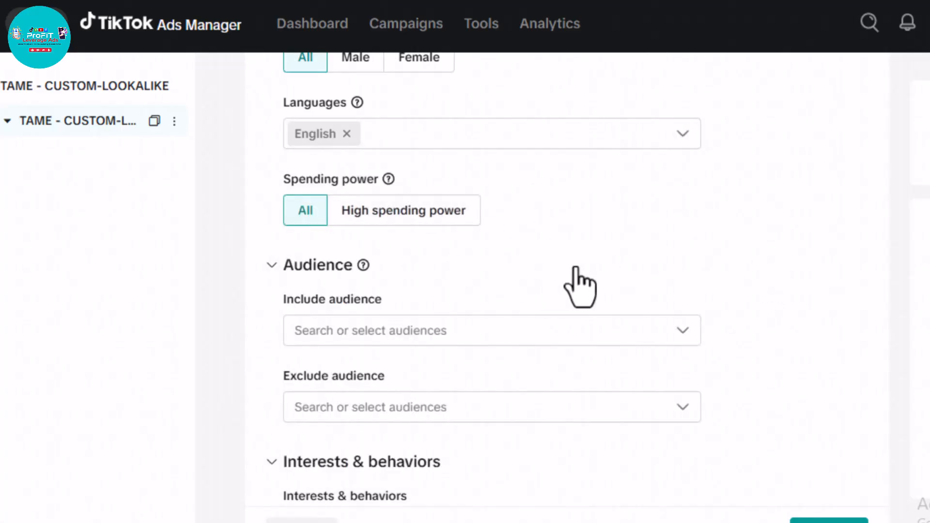
# Step: Try including the TAME Retargeted - Lookalike audience together with the TAME Retargeting custom audience, and clear the selection
pyautogui.scroll(-2, 580, 286)
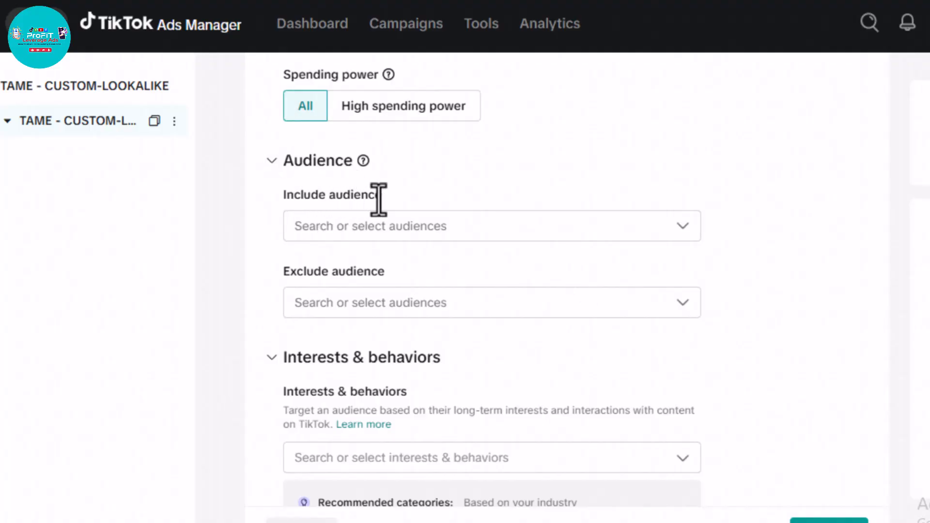
pyautogui.click(412, 228)
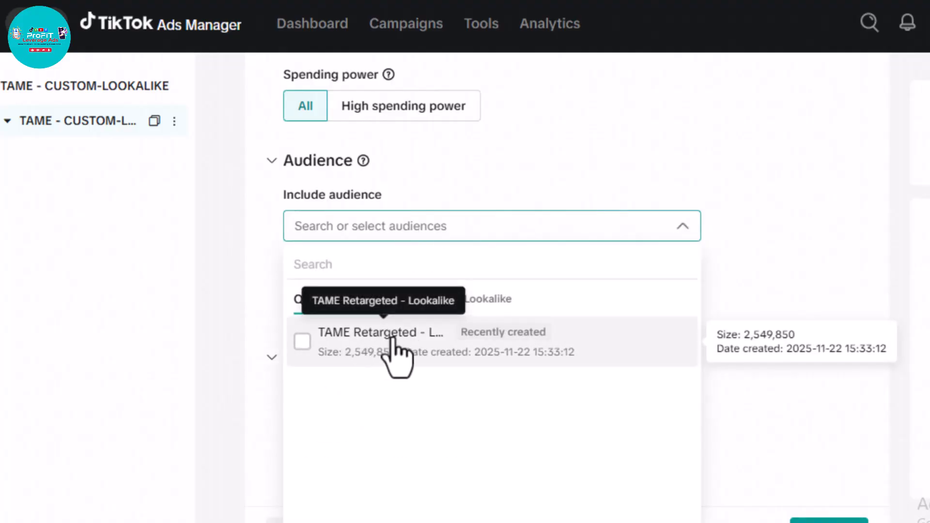
pyautogui.click(488, 301)
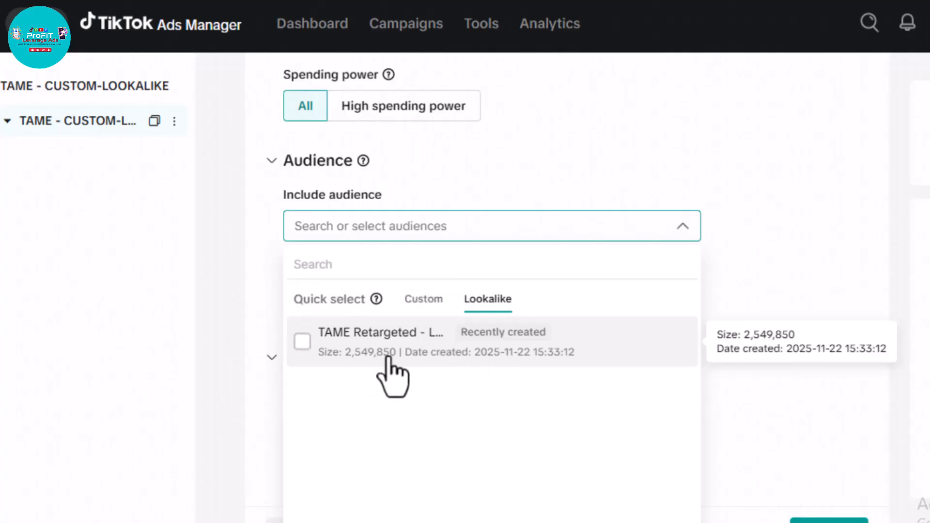
pyautogui.click(304, 342)
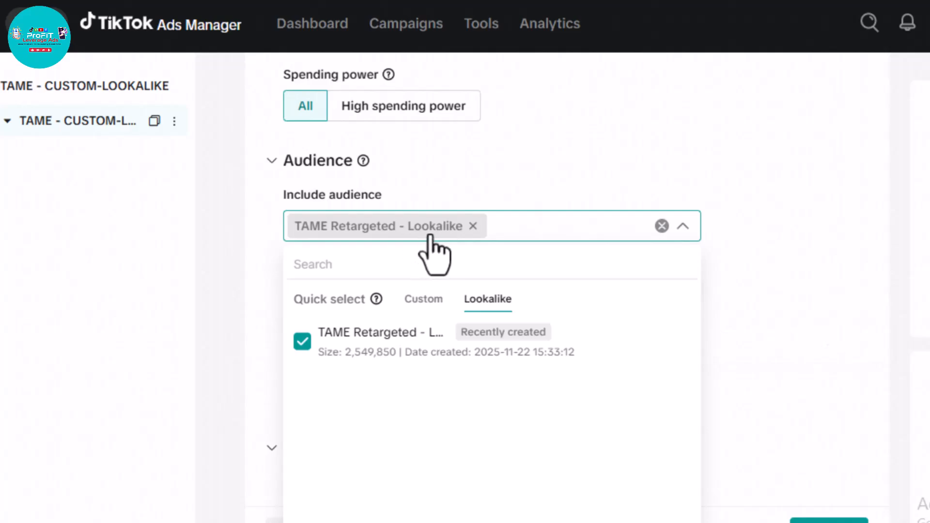
pyautogui.click(422, 300)
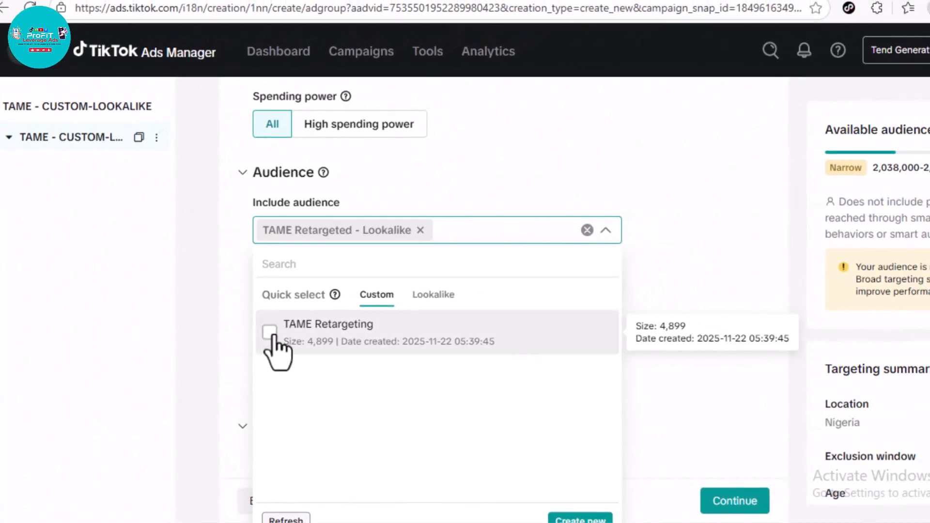
pyautogui.click(271, 333)
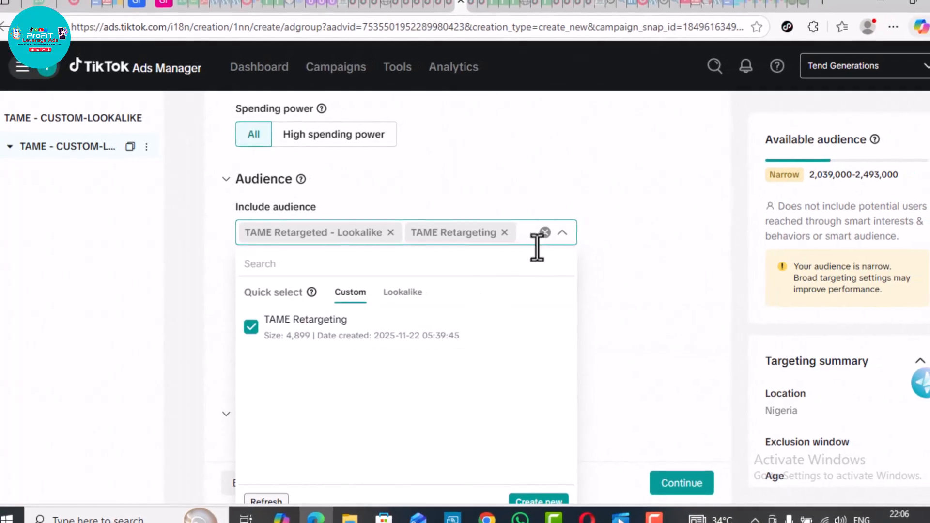
pyautogui.click(537, 233)
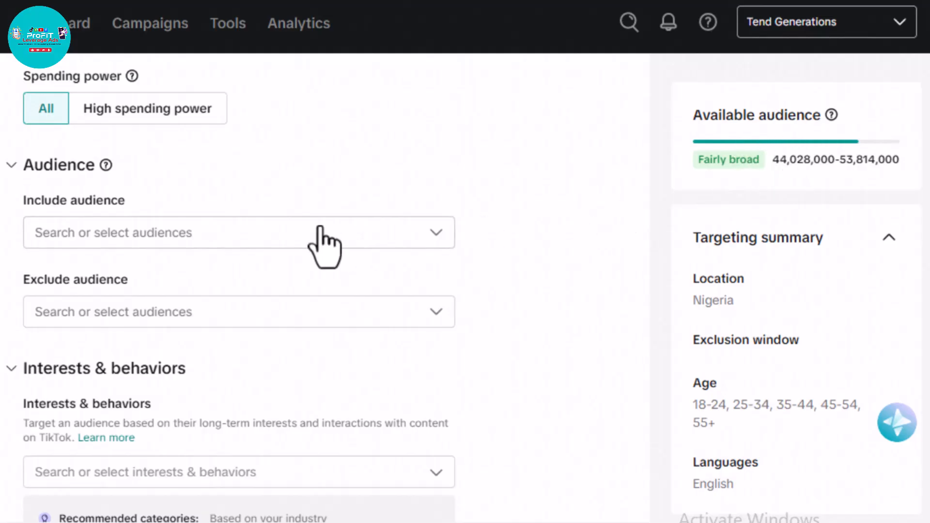
# Step: Include the custom audience TAME Retargeting and the lookalike audience TAME Retargeted - Lookalike in the ad group's targeting
pyautogui.click(202, 231)
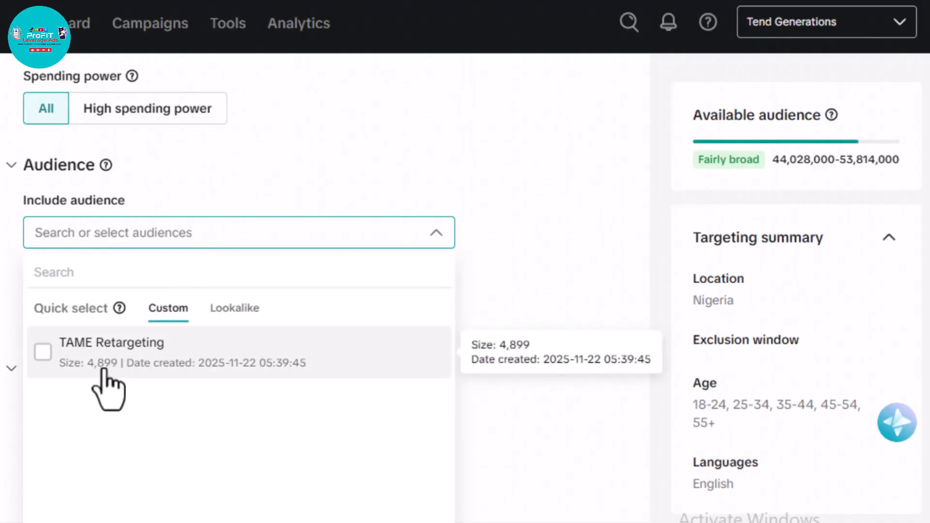
pyautogui.click(43, 352)
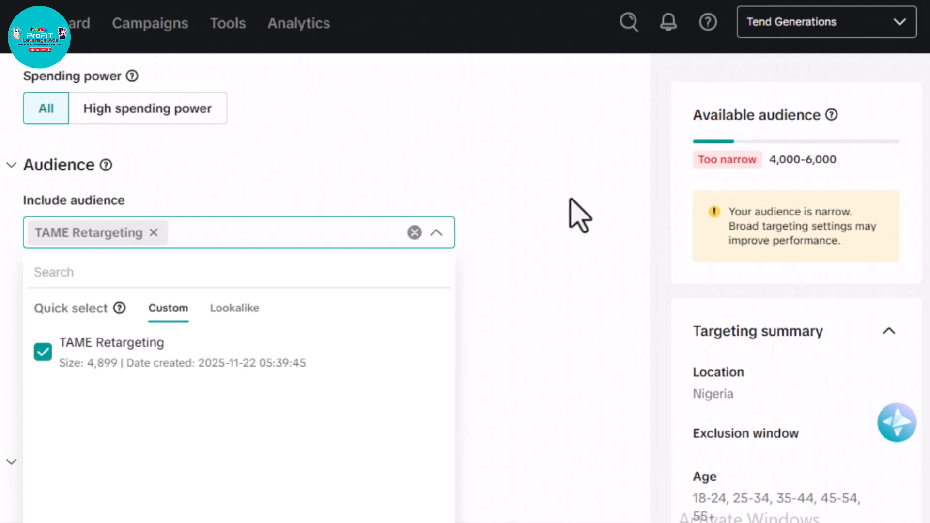
pyautogui.click(234, 309)
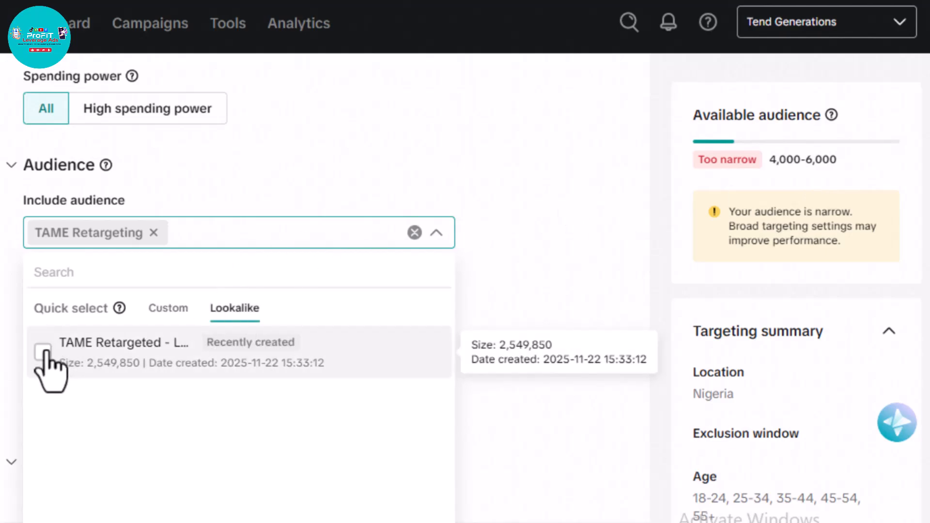
pyautogui.click(46, 351)
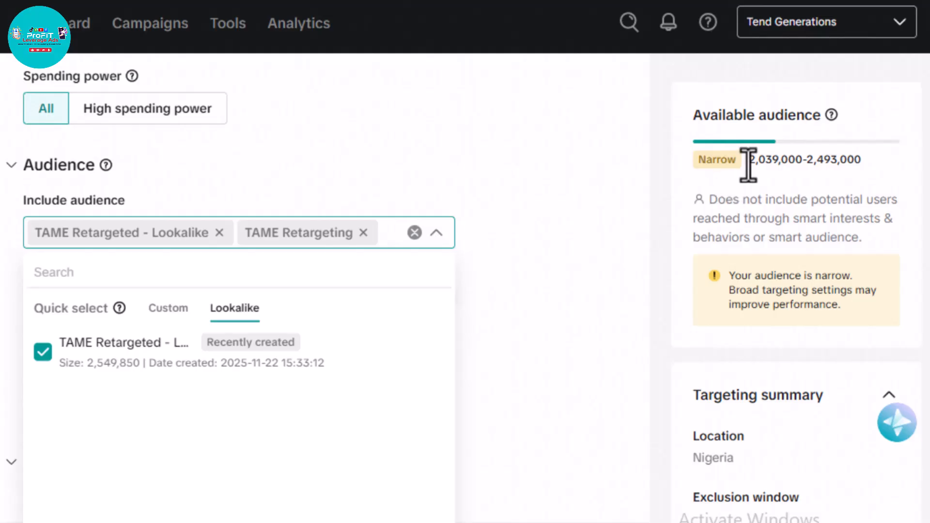
pyautogui.click(553, 296)
# Step: Check which audiences are offered for exclusion, without selecting any
pyautogui.scroll(-5, 553, 296)
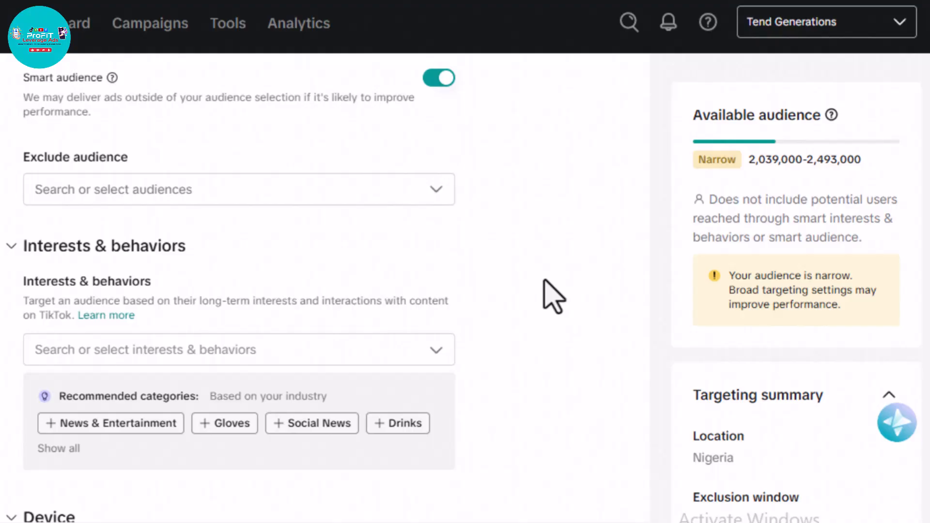
pyautogui.click(340, 200)
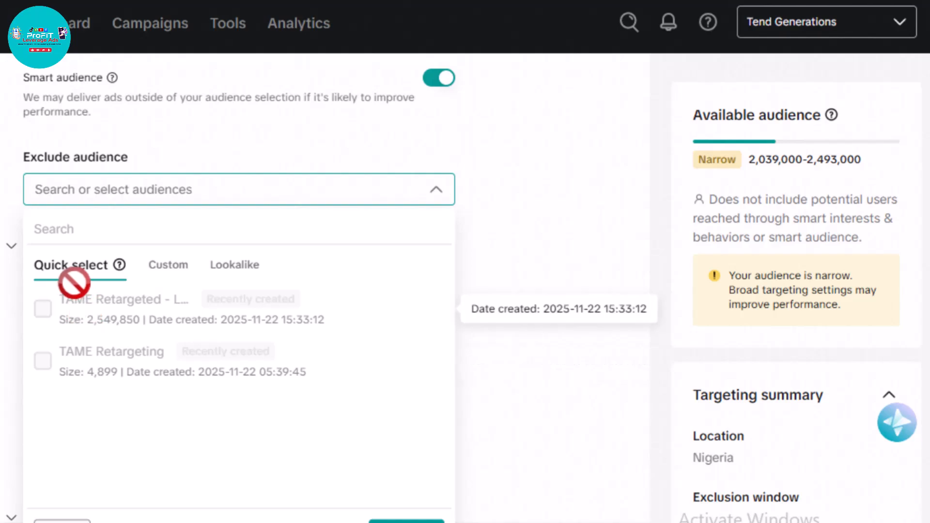
pyautogui.click(550, 262)
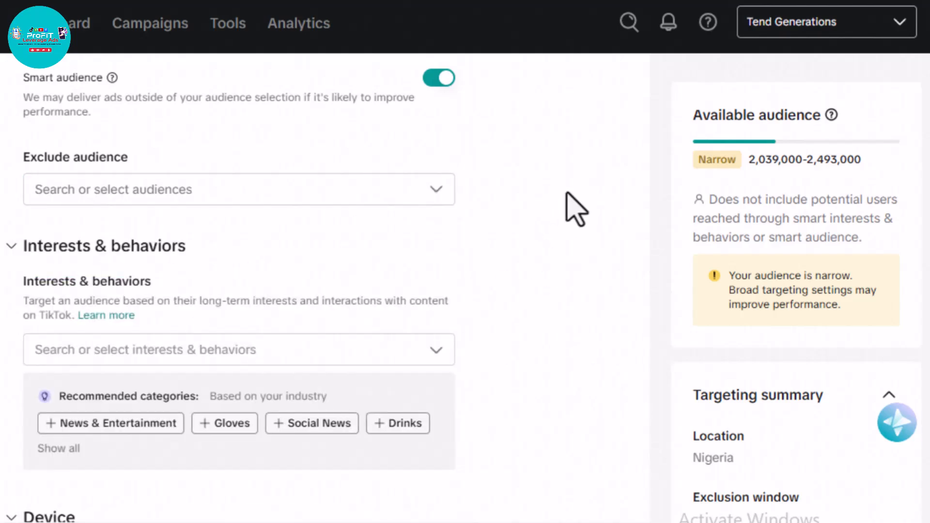
# Step: Remove TAME Retargeting from the included audiences and add it to the excluded audiences instead
pyautogui.scroll(4, 576, 208)
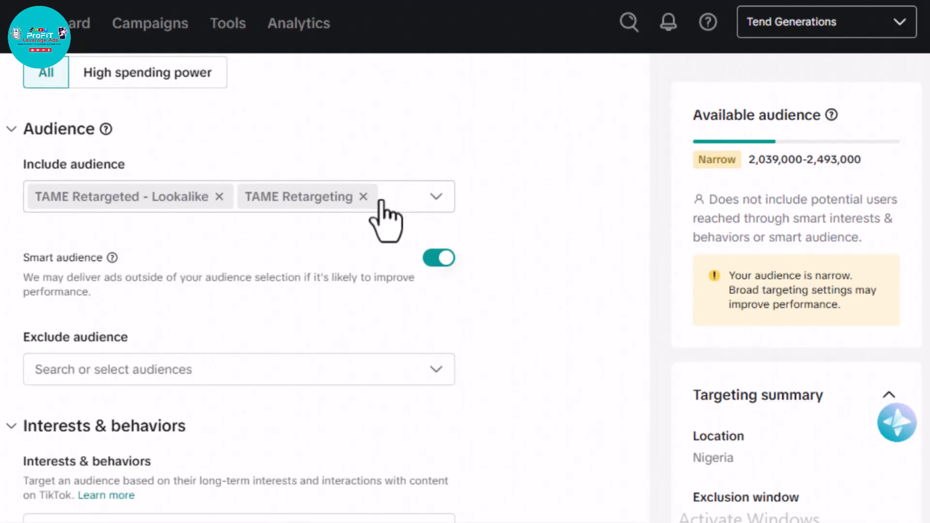
pyautogui.click(363, 196)
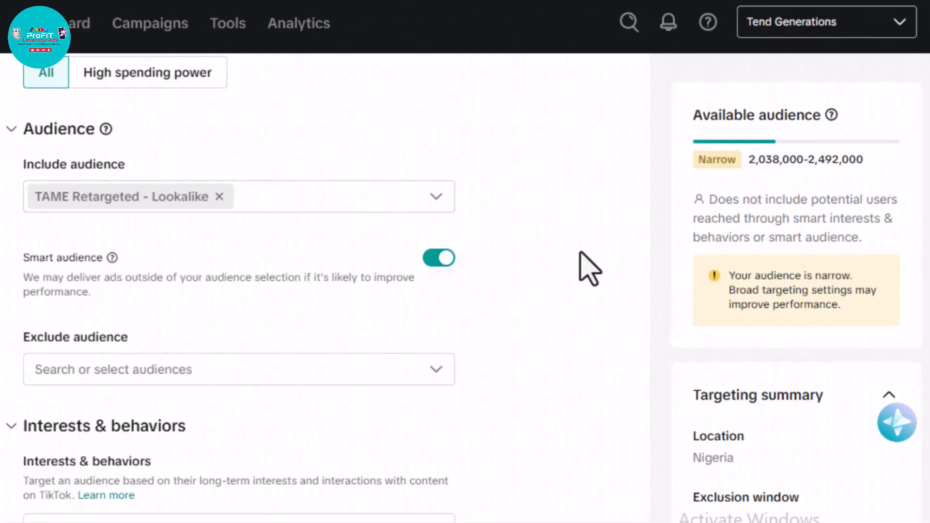
pyautogui.scroll(-3, 580, 252)
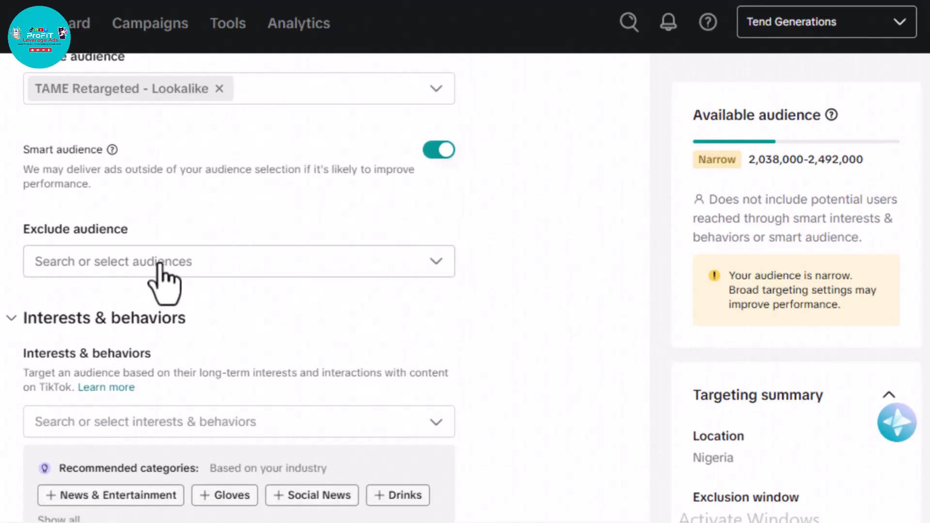
pyautogui.click(157, 265)
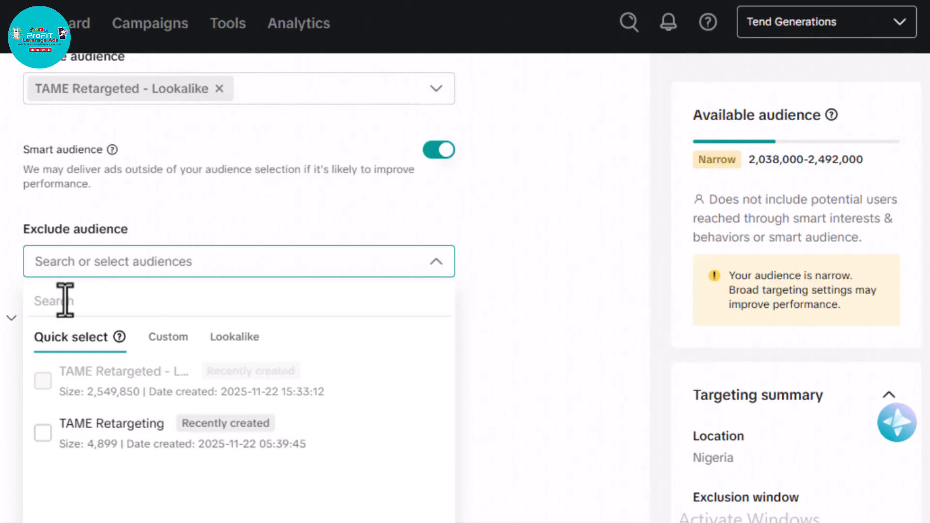
pyautogui.click(43, 433)
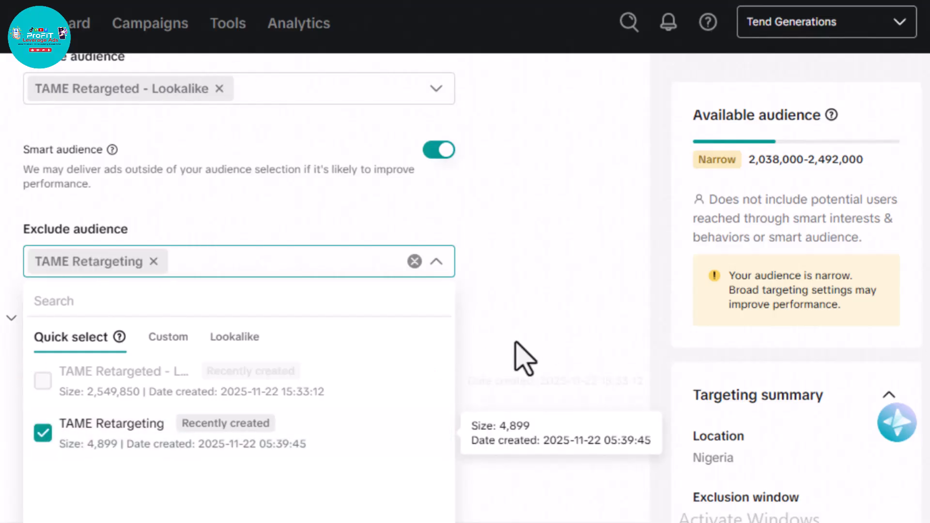
pyautogui.click(516, 331)
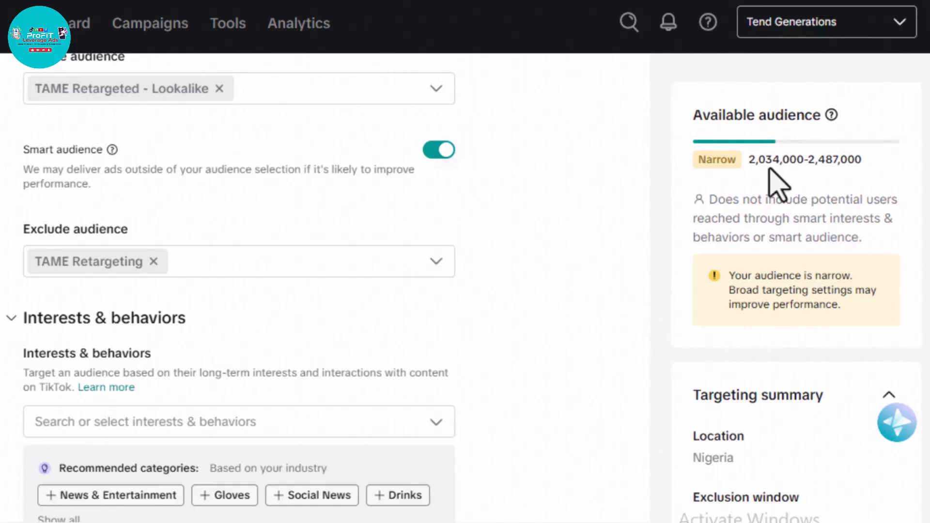
# Step: Clear TAME Retargeting from the excluded audiences and return to the included audiences
pyautogui.click(437, 264)
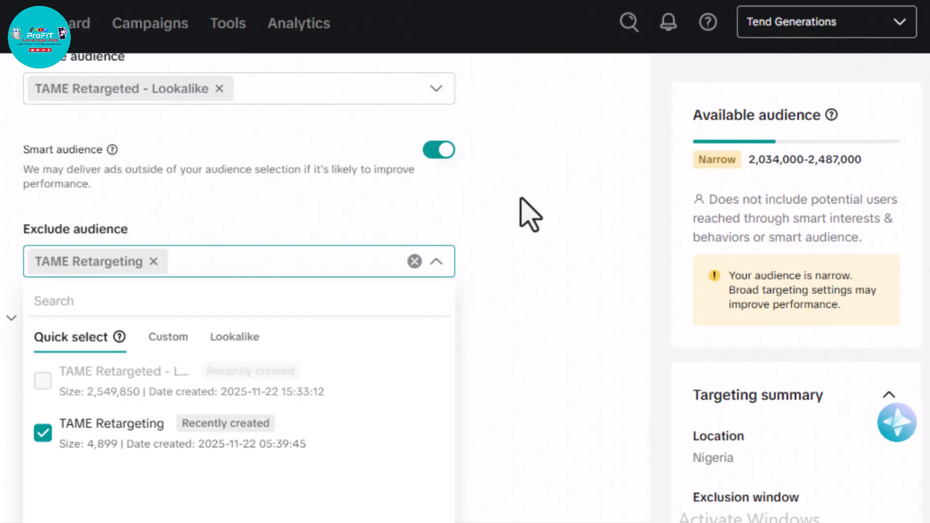
pyautogui.click(414, 262)
pyautogui.scroll(3, 513, 194)
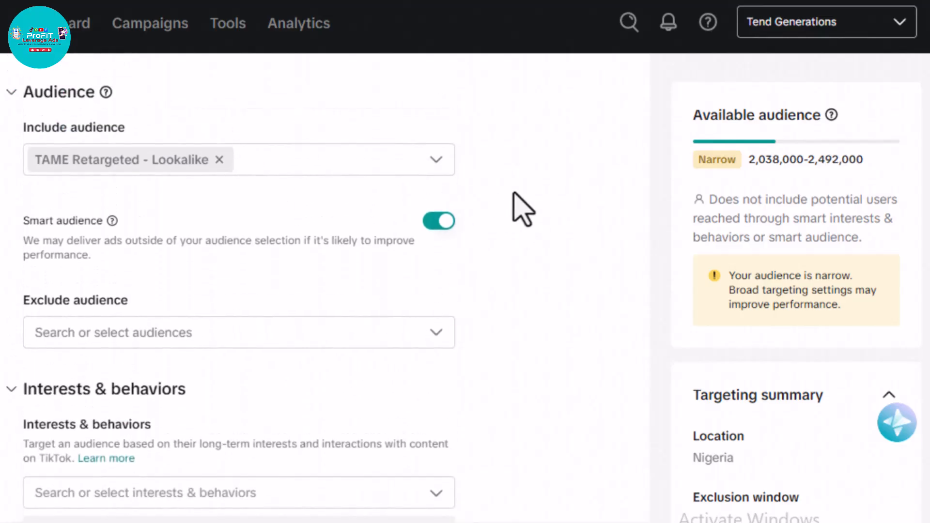
# Step: Add the custom audience TAME Retargeting back to the ad group's included audiences alongside the lookalike audience
pyautogui.click(328, 200)
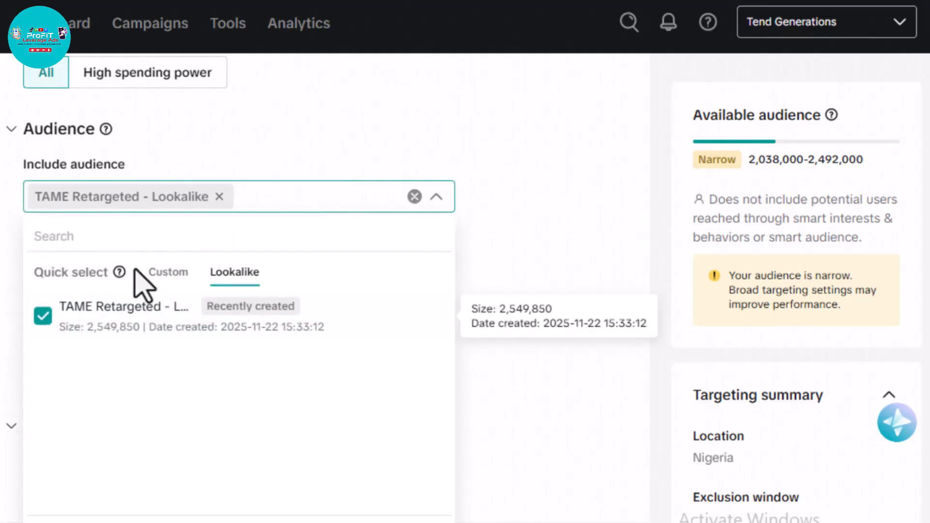
pyautogui.click(170, 274)
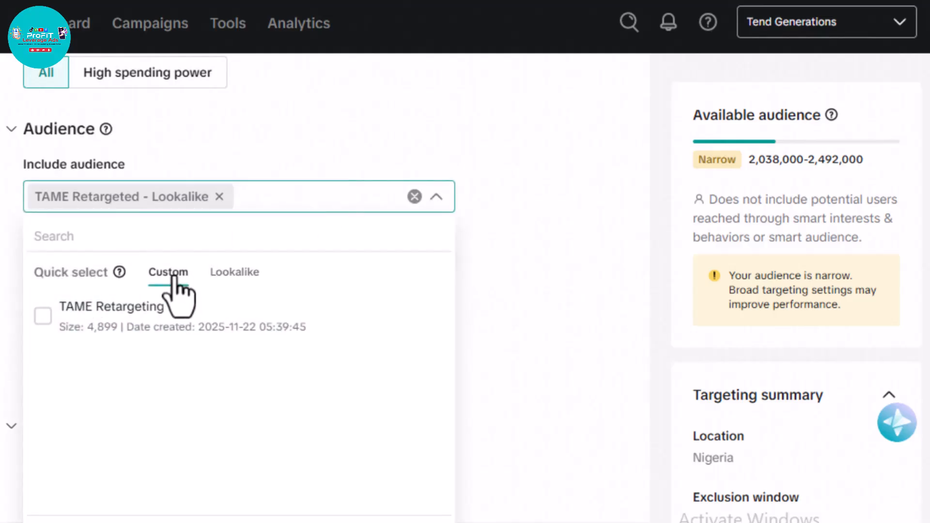
pyautogui.click(43, 317)
pyautogui.click(524, 250)
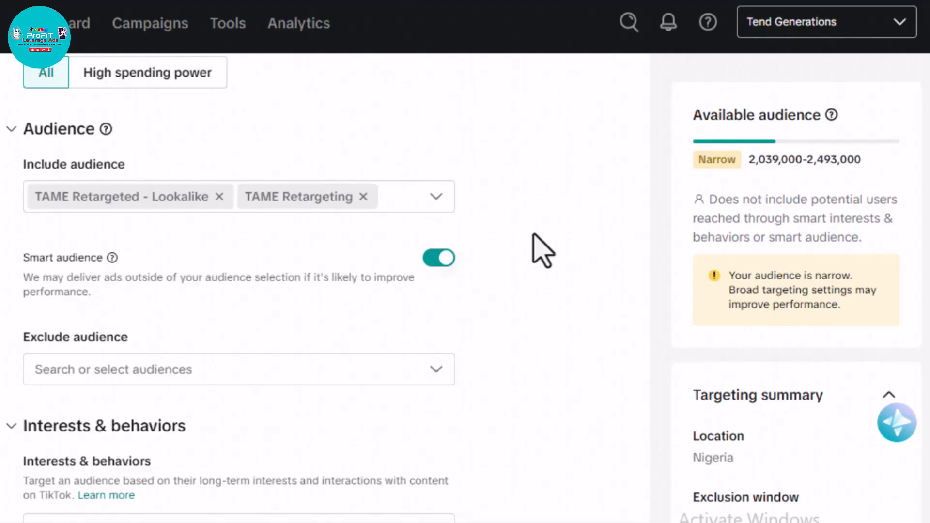
# Step: Review the ad group's settings, from interests and device options back through audience, demographics, placements and optimization location
pyautogui.scroll(-5, 543, 250)
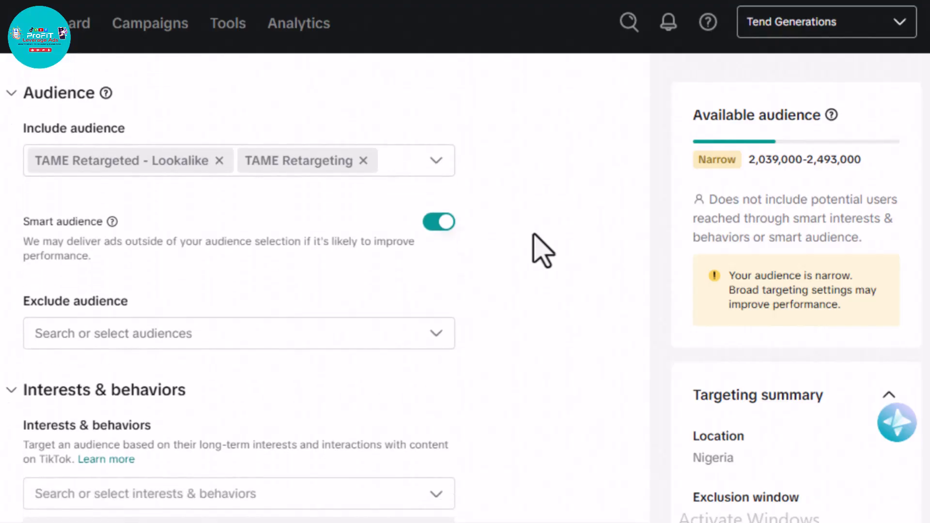
pyautogui.scroll(-2, 533, 234)
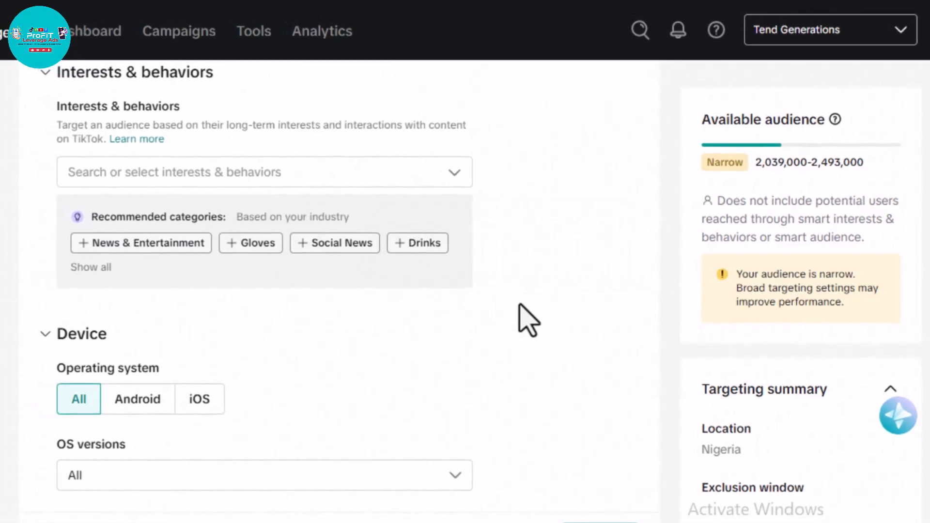
pyautogui.scroll(-2, 515, 313)
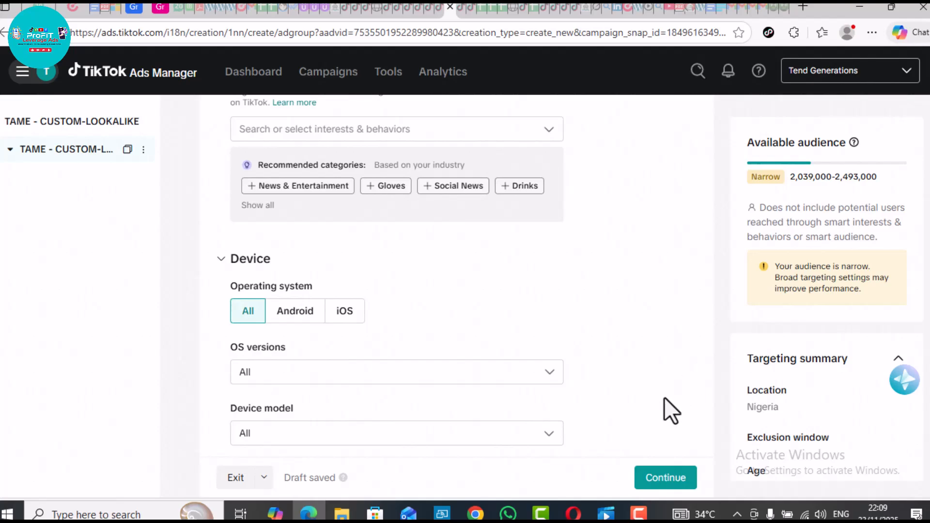
pyautogui.scroll(5, 651, 266)
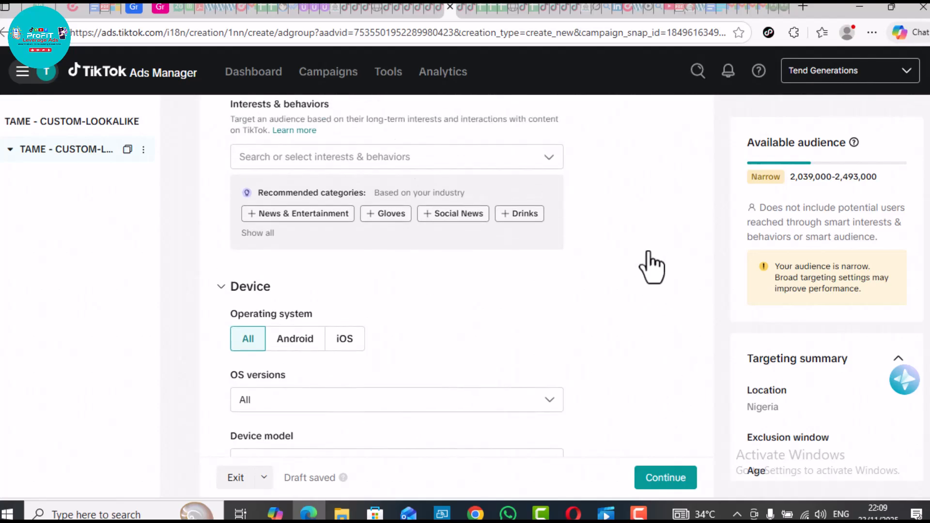
pyautogui.scroll(1, 652, 267)
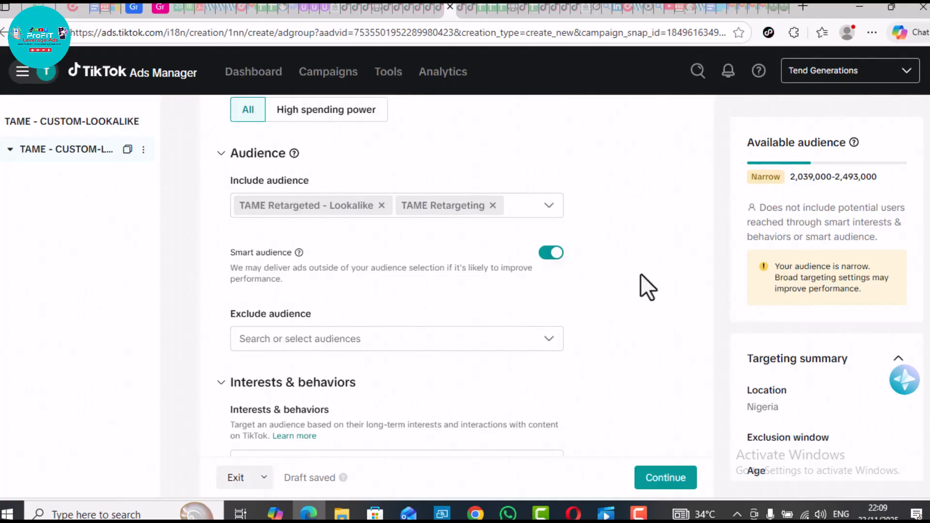
pyautogui.scroll(15, 640, 274)
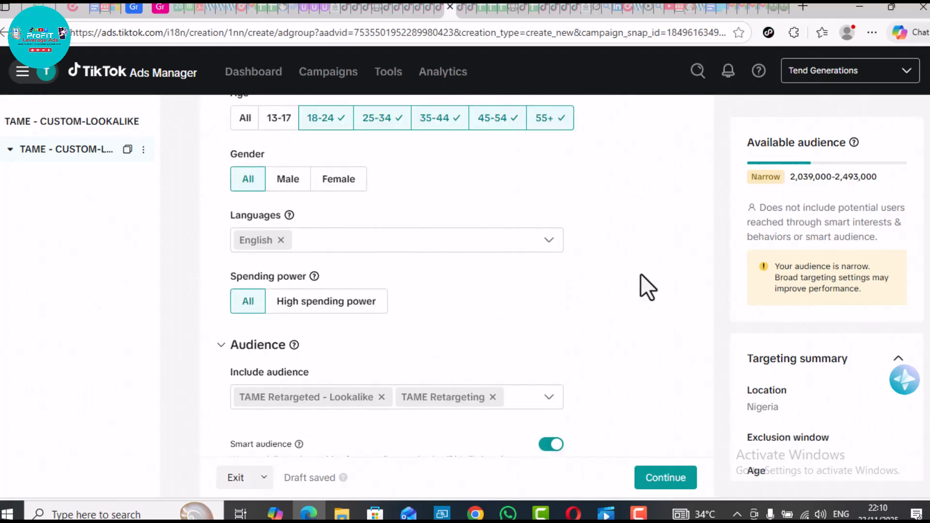
pyautogui.scroll(8, 641, 274)
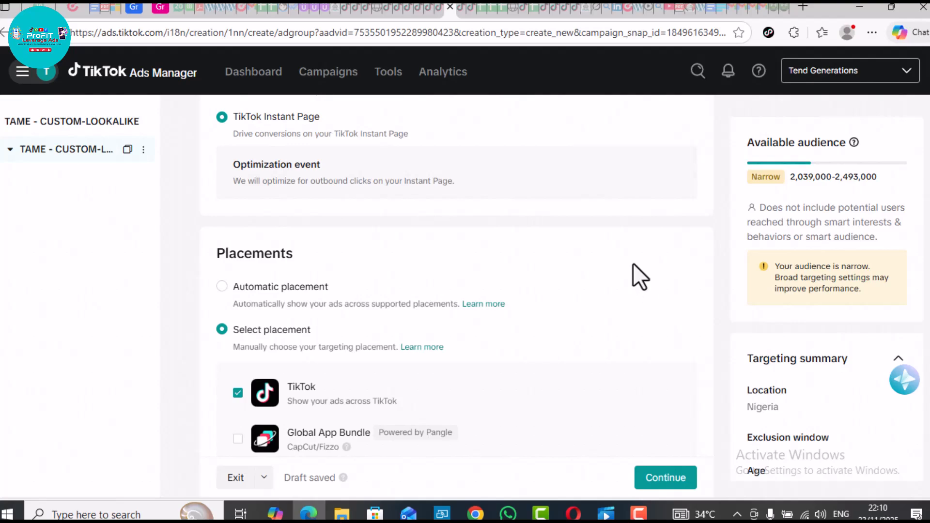
pyautogui.scroll(3, 633, 263)
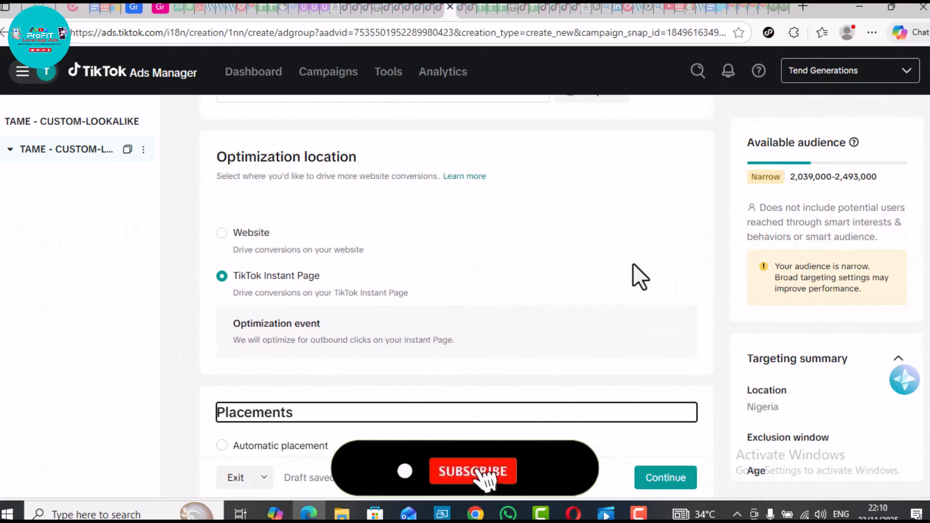
pyautogui.scroll(1, 633, 263)
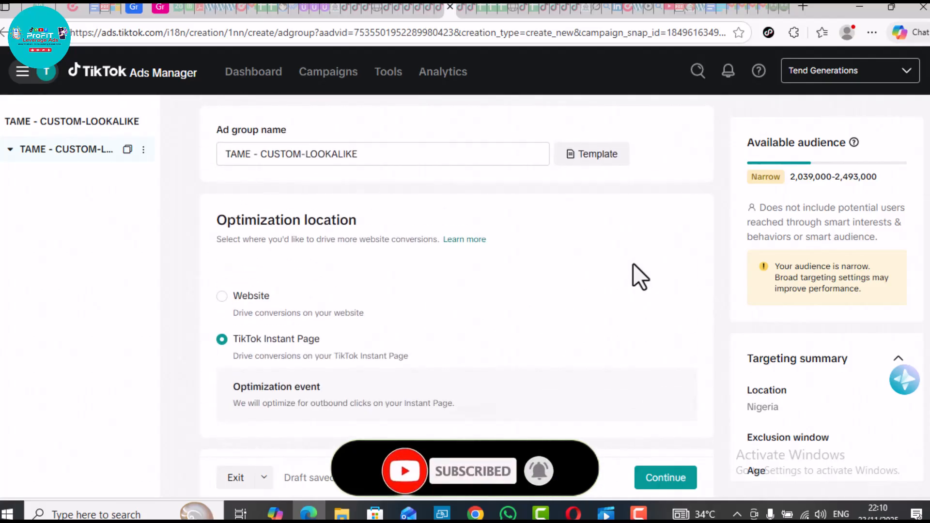
pyautogui.scroll(-4, 632, 263)
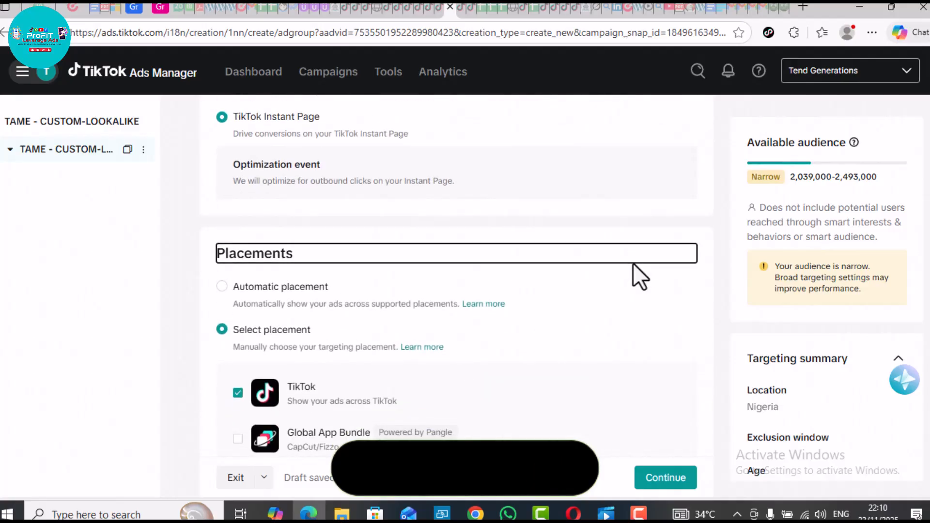
pyautogui.scroll(-3, 633, 263)
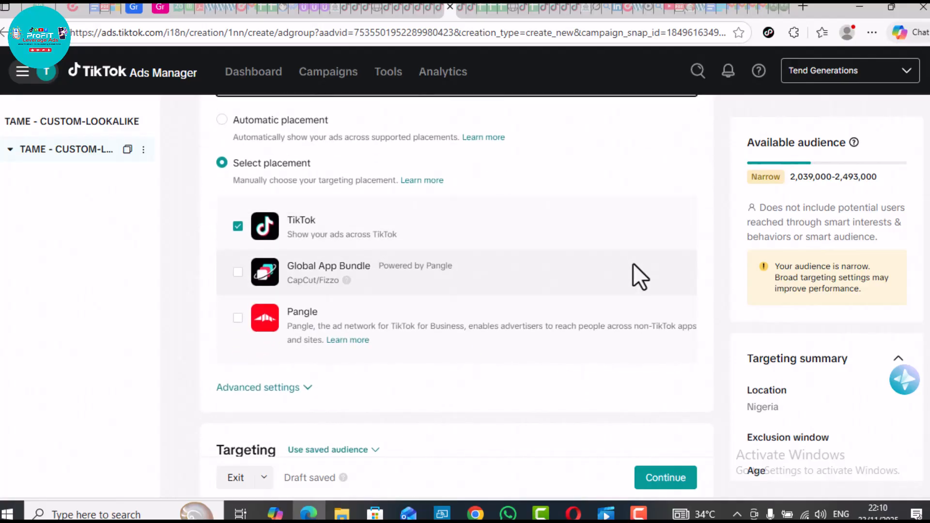